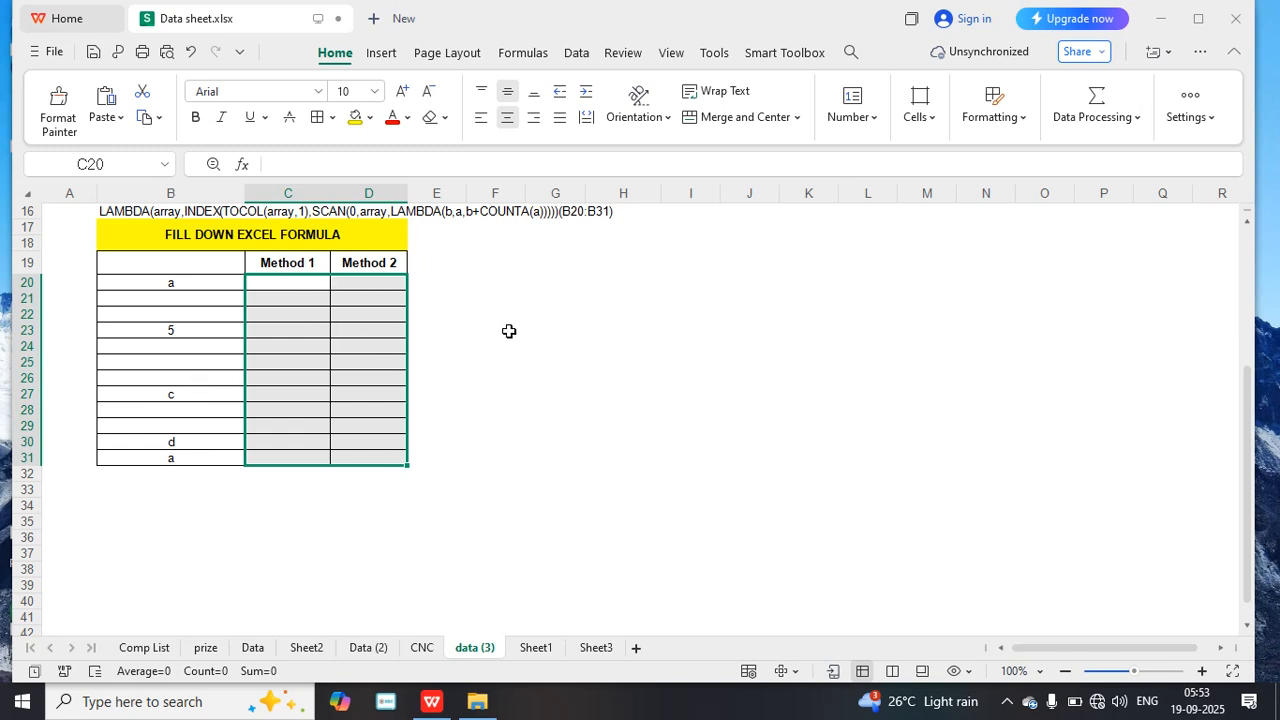
Copy the source values in B20:B31 into the Method 1 column, starting at C20.
{"action": "left_click", "coordinate": [311, 288]}
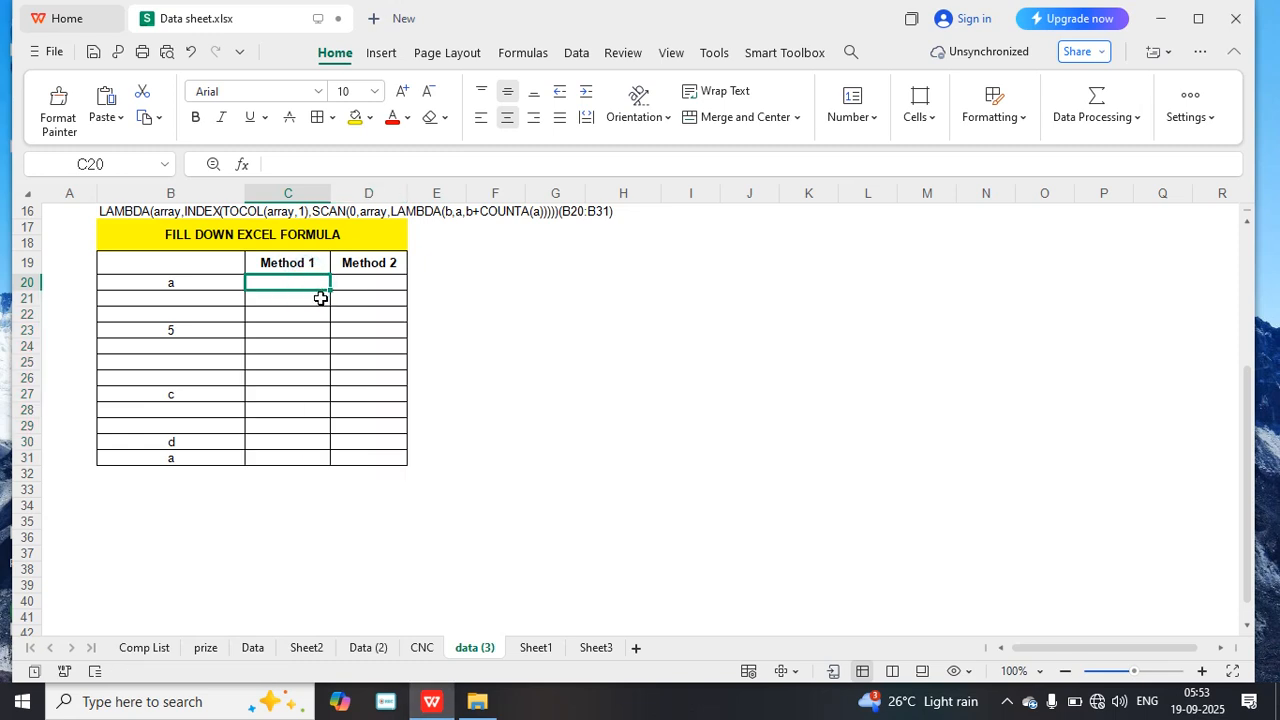
{"action": "left_click_drag", "start_coordinate": [211, 291], "coordinate": [205, 458]}
{"action": "right_click", "coordinate": [203, 433]}
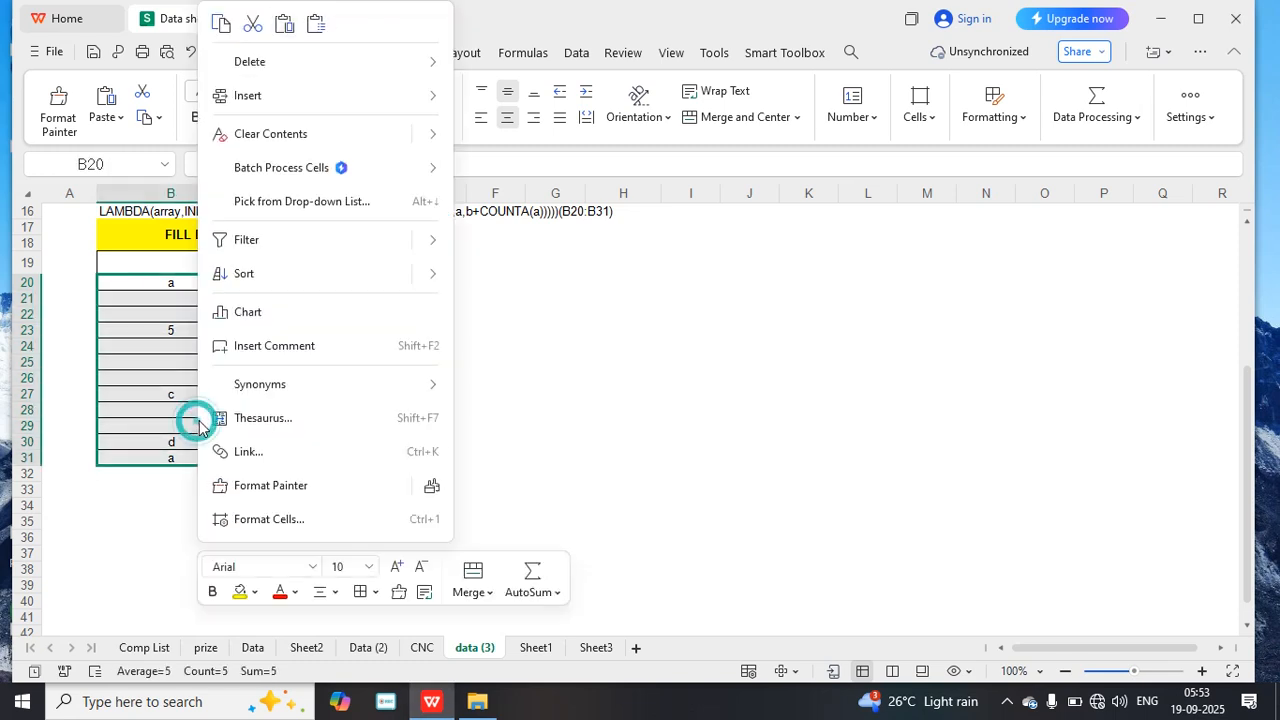
{"action": "left_click", "coordinate": [220, 31]}
{"action": "left_click", "coordinate": [287, 282]}
{"action": "right_click", "coordinate": [287, 282]}
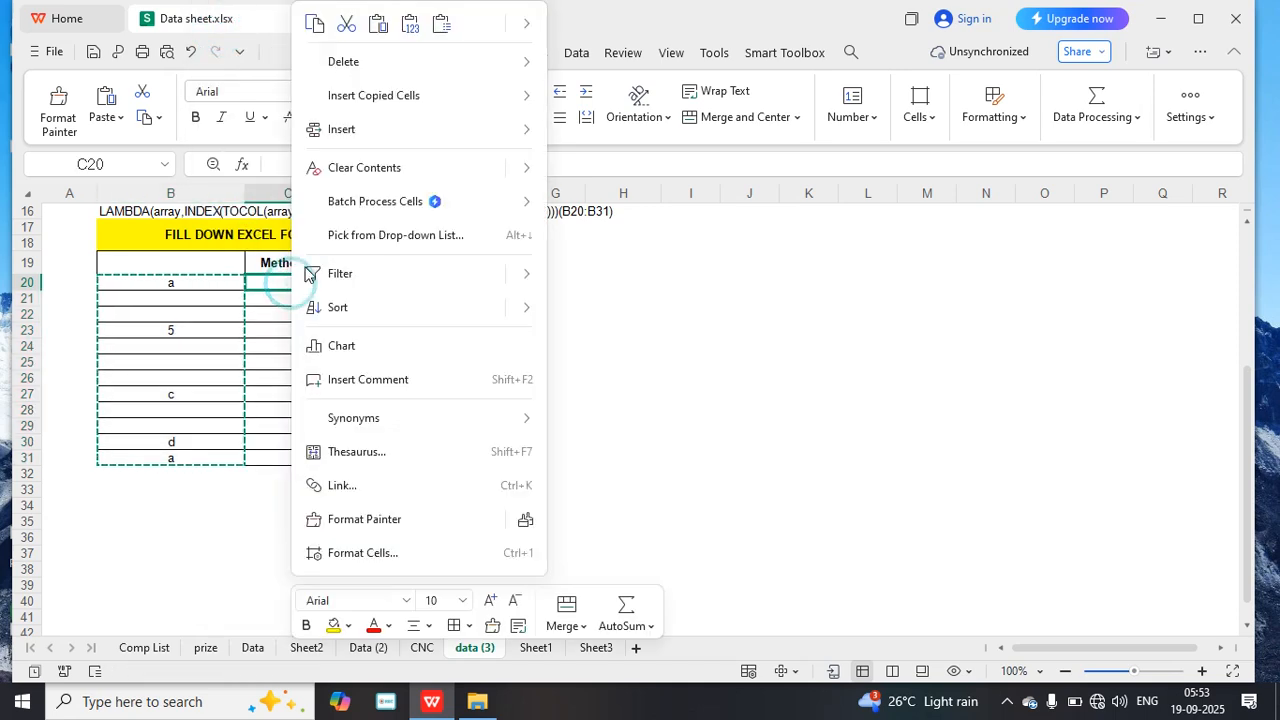
{"action": "left_click", "coordinate": [378, 23]}
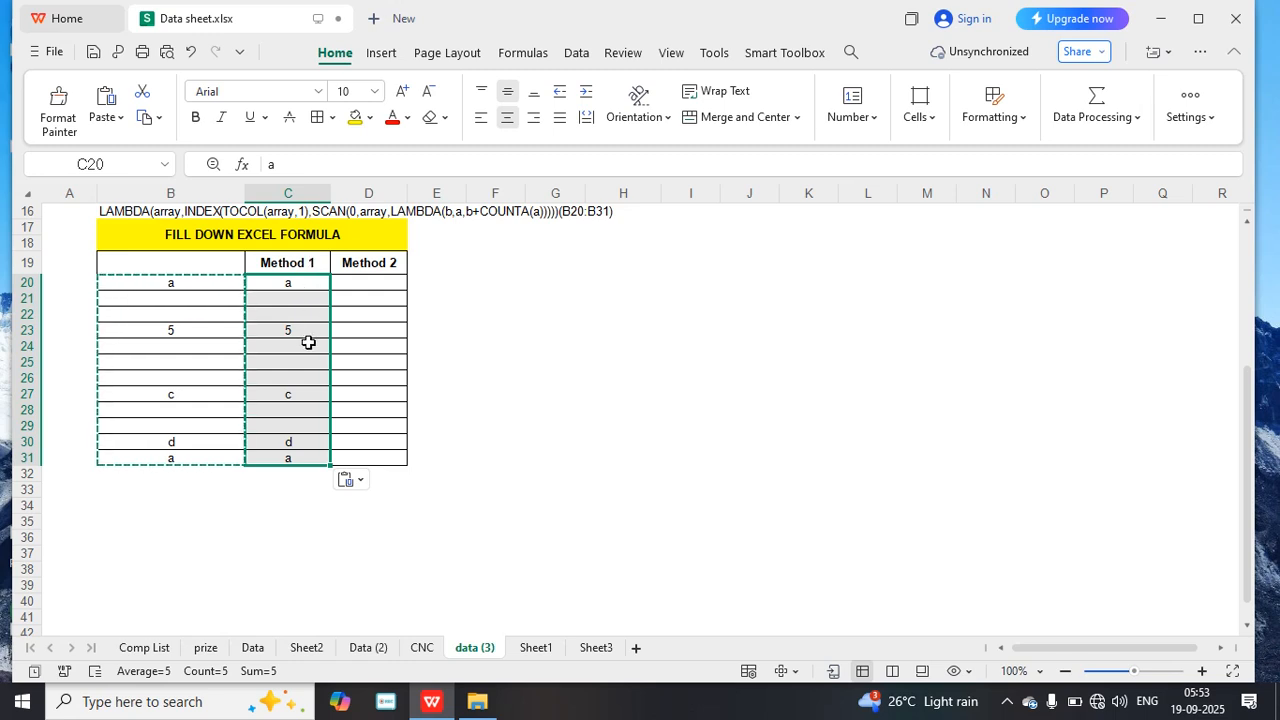
Select only the blank cells within C20:C31 and fill them all at once with a reference to the cell above, starting with =C20 in C21.
{"action": "key", "text": "ctrl+g"}
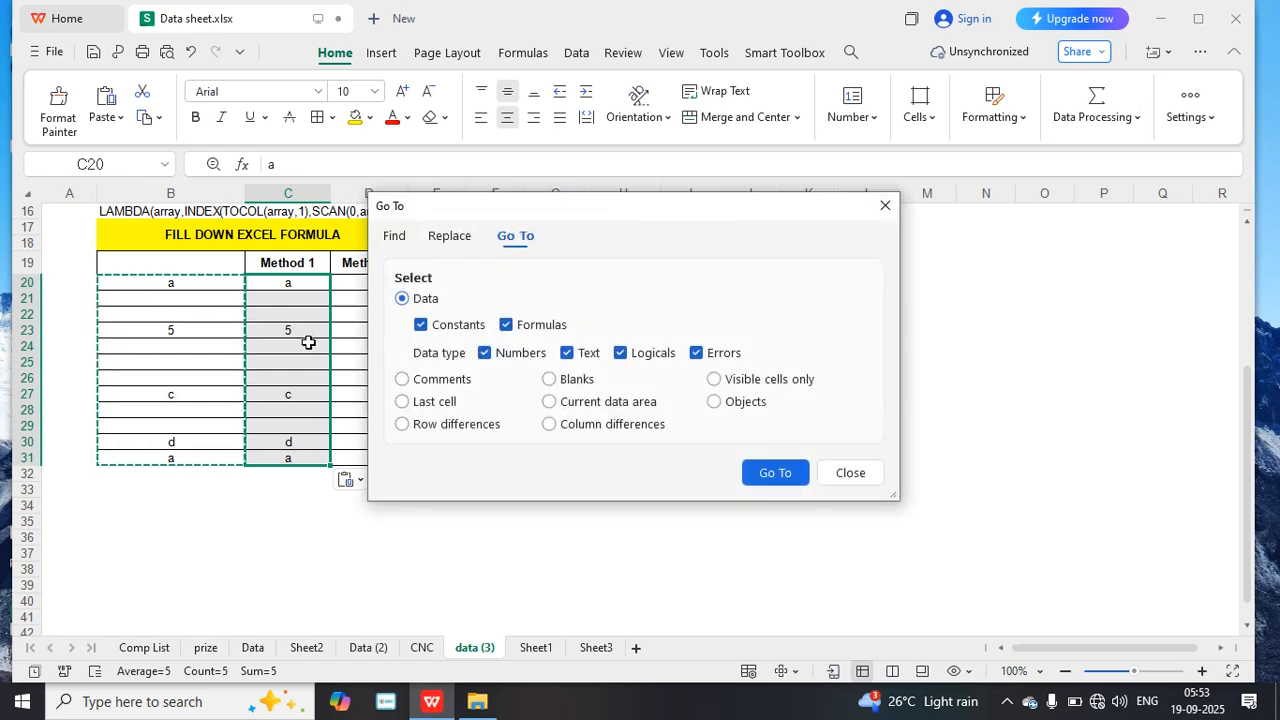
{"action": "left_click", "coordinate": [550, 379]}
{"action": "left_click", "coordinate": [775, 473]}
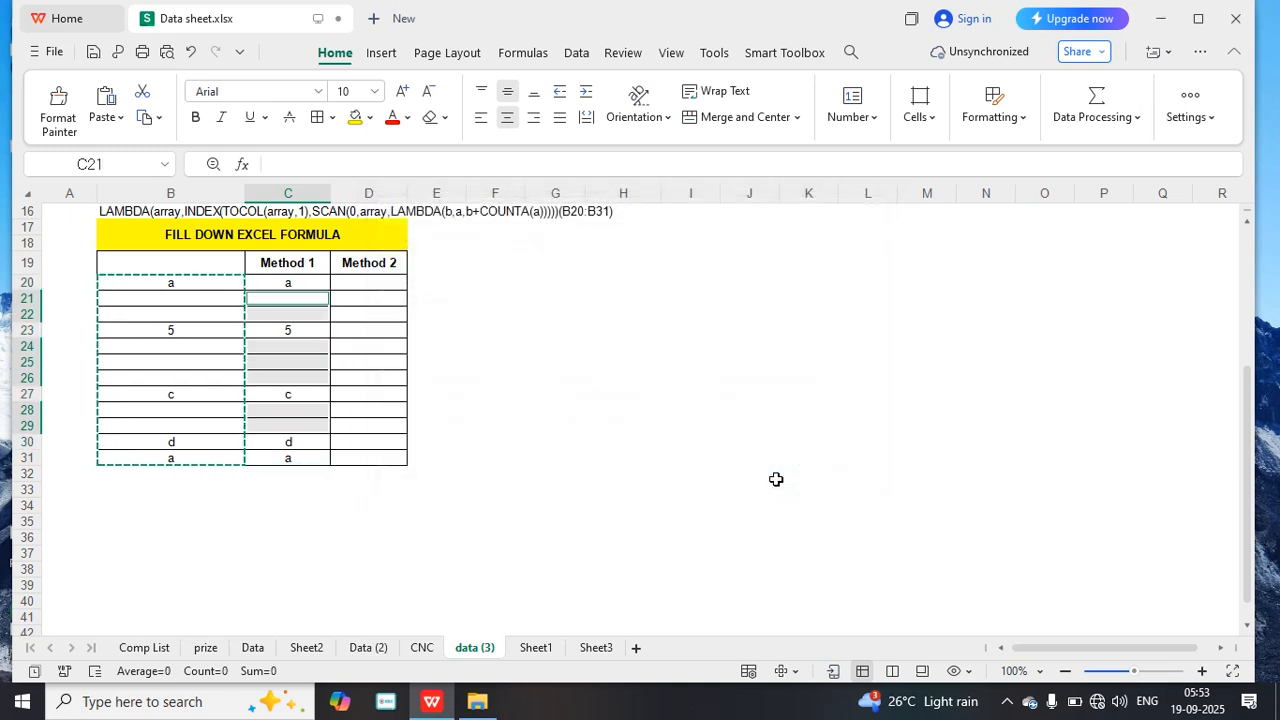
{"action": "key", "text": "F2"}
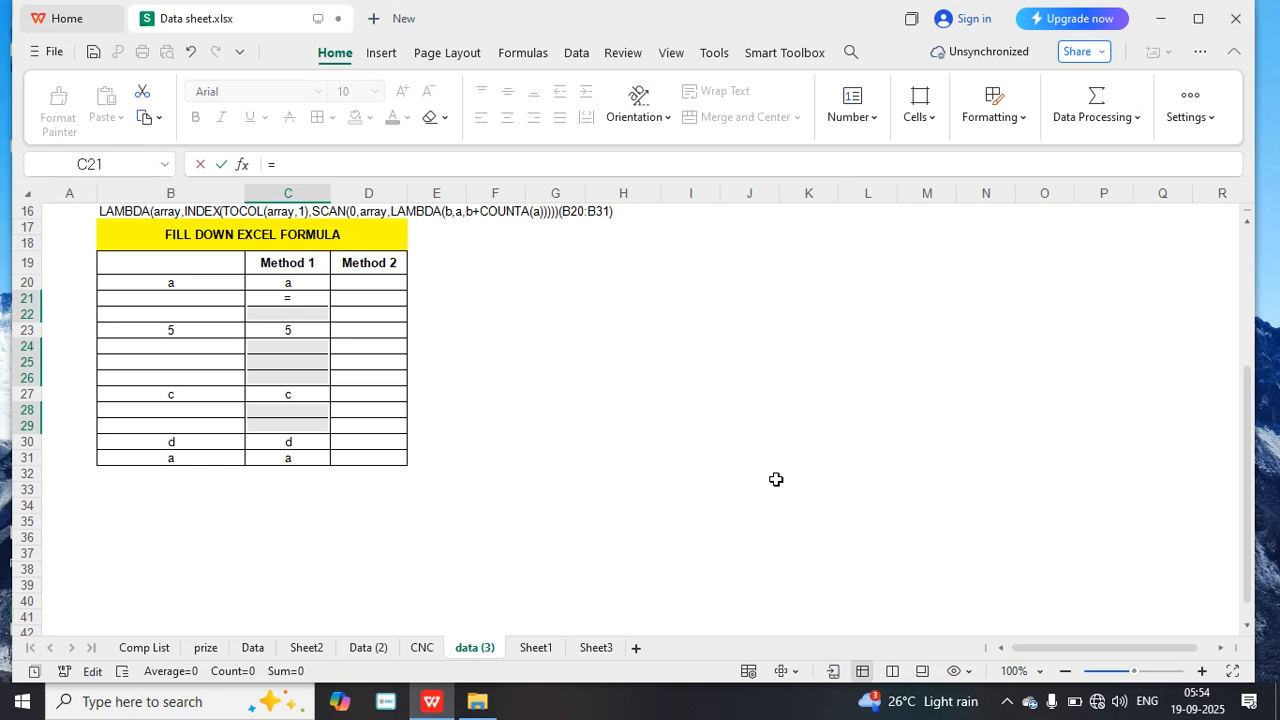
{"action": "type", "text": "="}
{"action": "left_click", "coordinate": [277, 280]}
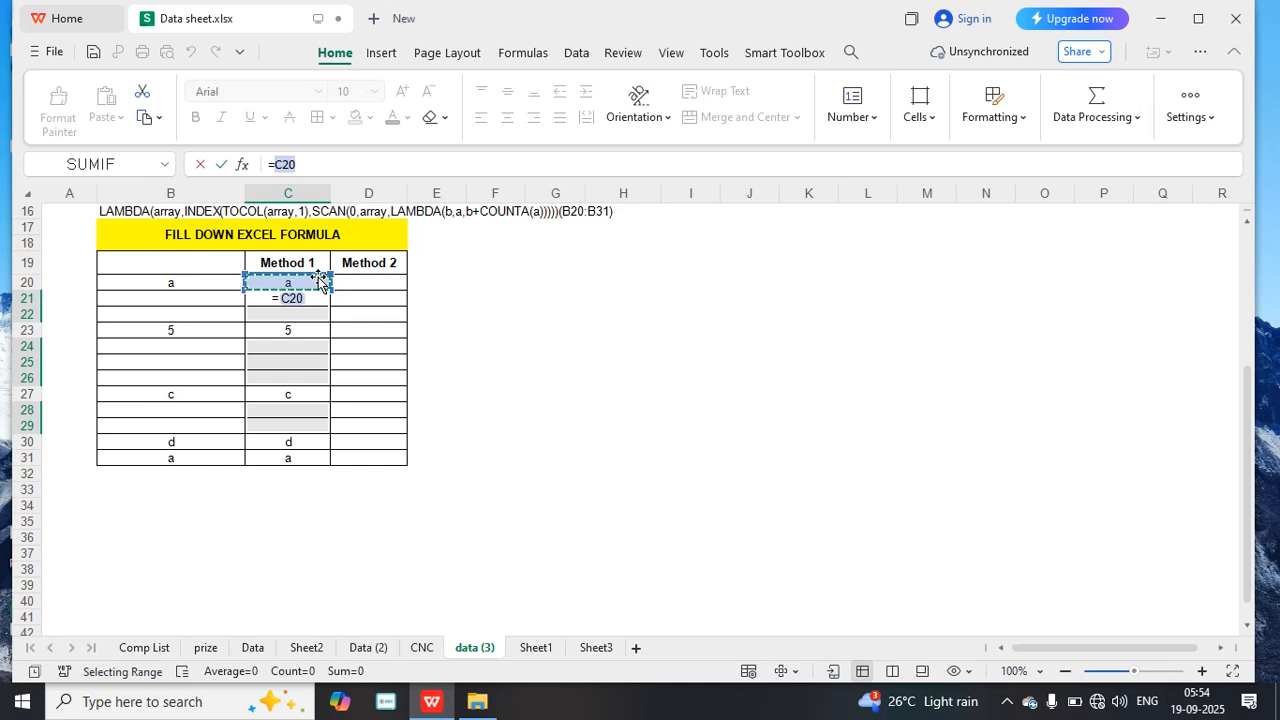
{"action": "key", "text": "ctrl+Return"}
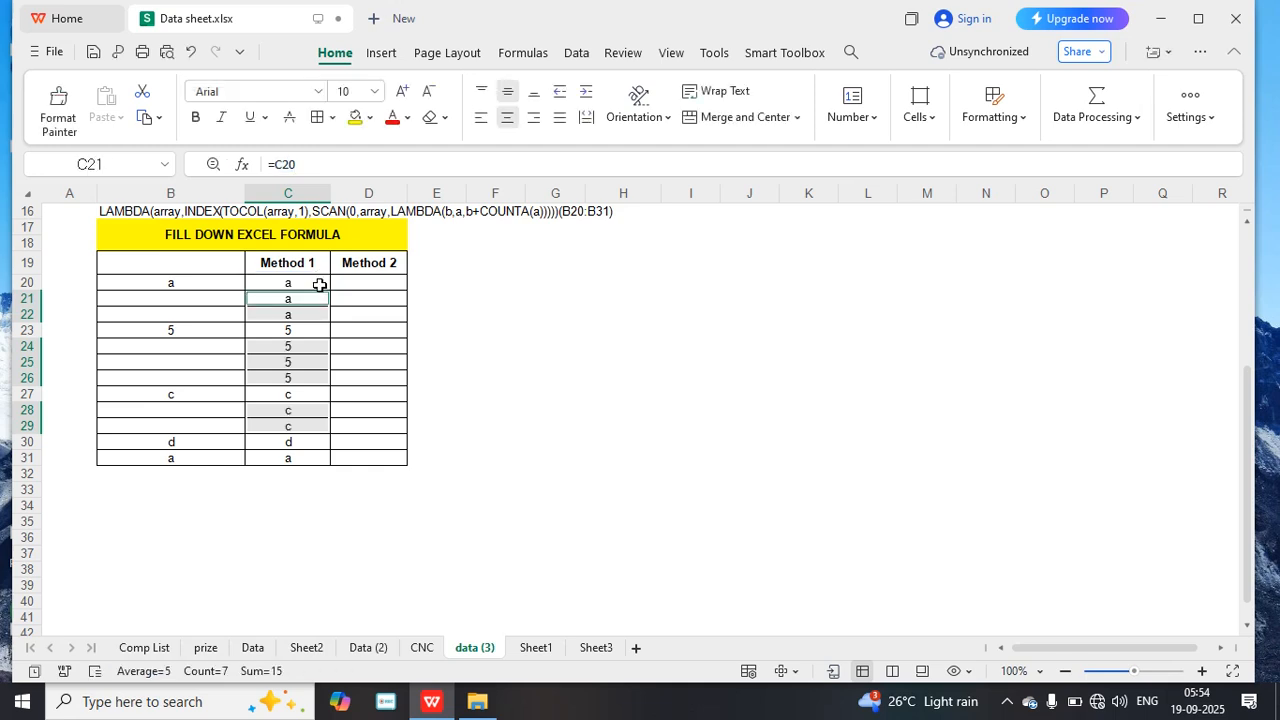
{"action": "left_click", "coordinate": [306, 525]}
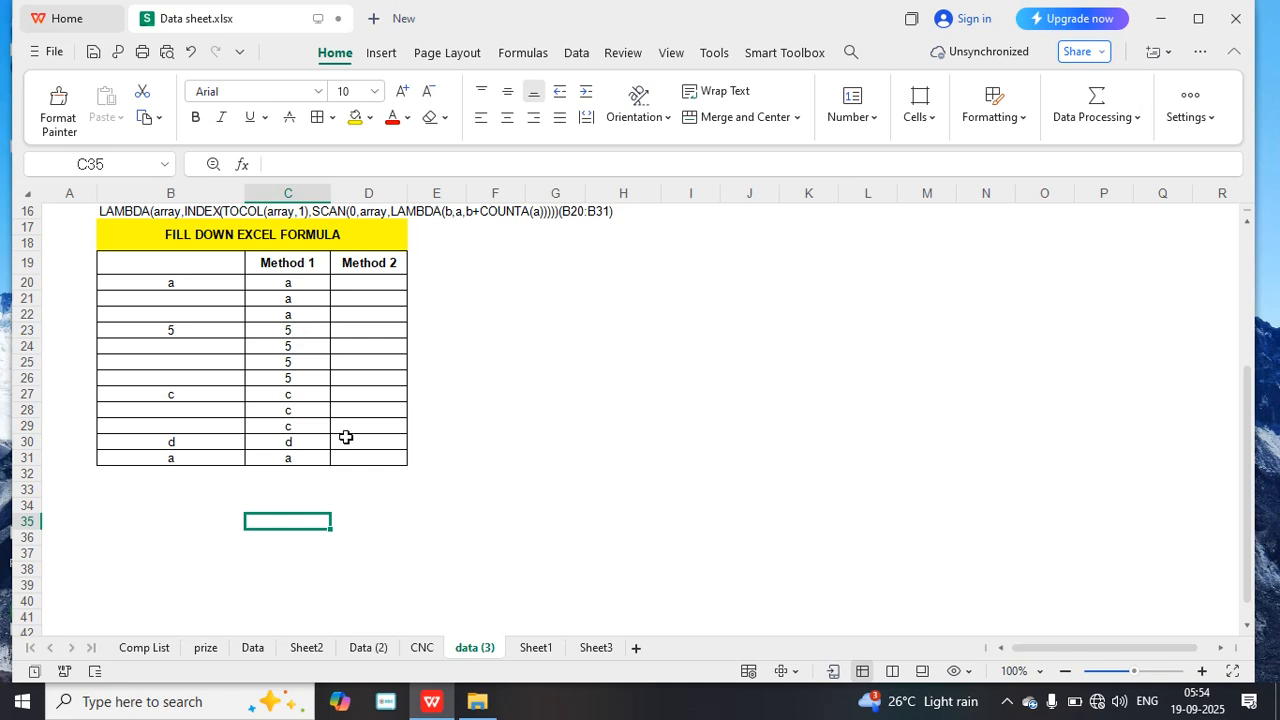
Enter =LOGA_FILLDOWN1(B20:B31) in D20 to fill the Method 2 column.
{"action": "left_click", "coordinate": [386, 284]}
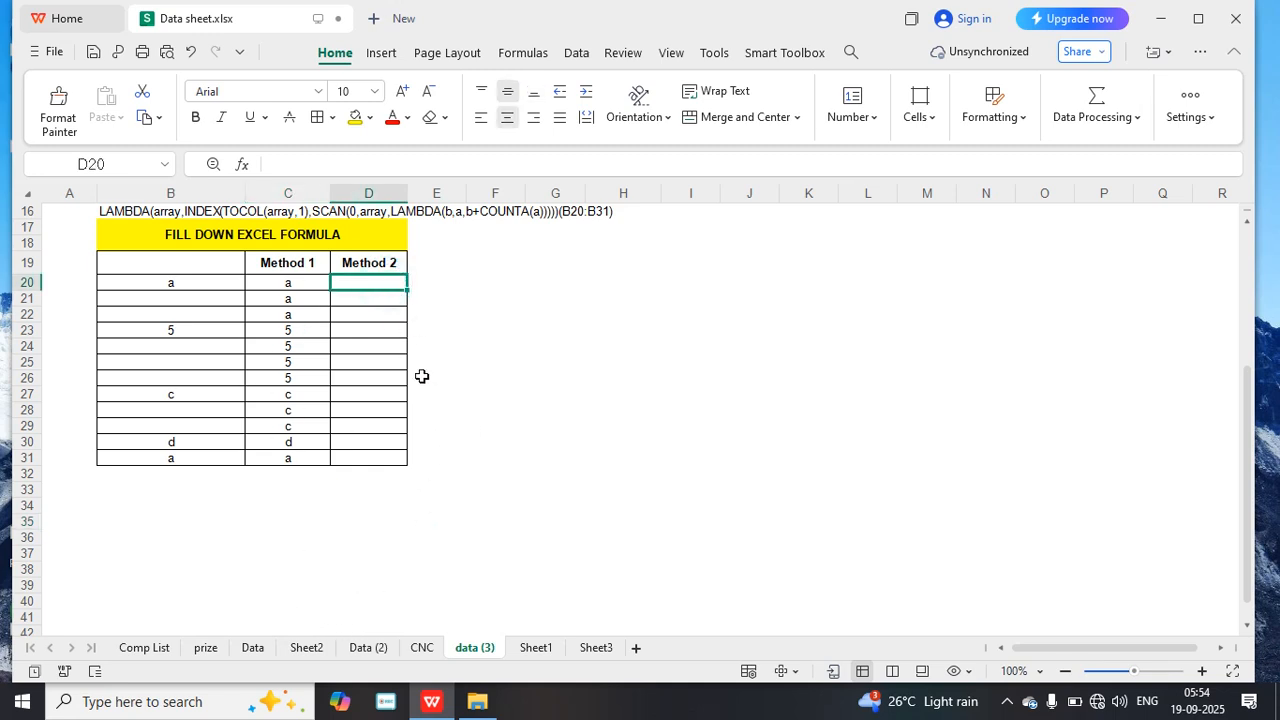
{"action": "type", "text": "=log"}
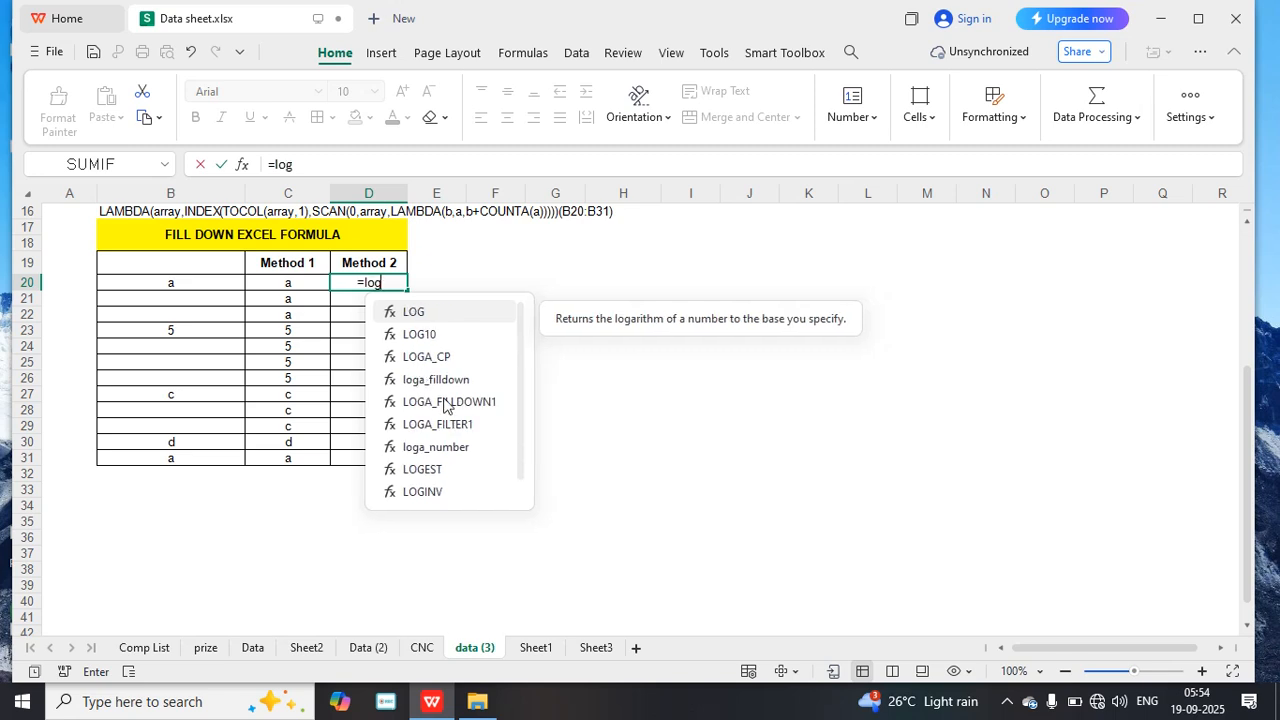
{"action": "double_click", "coordinate": [449, 401]}
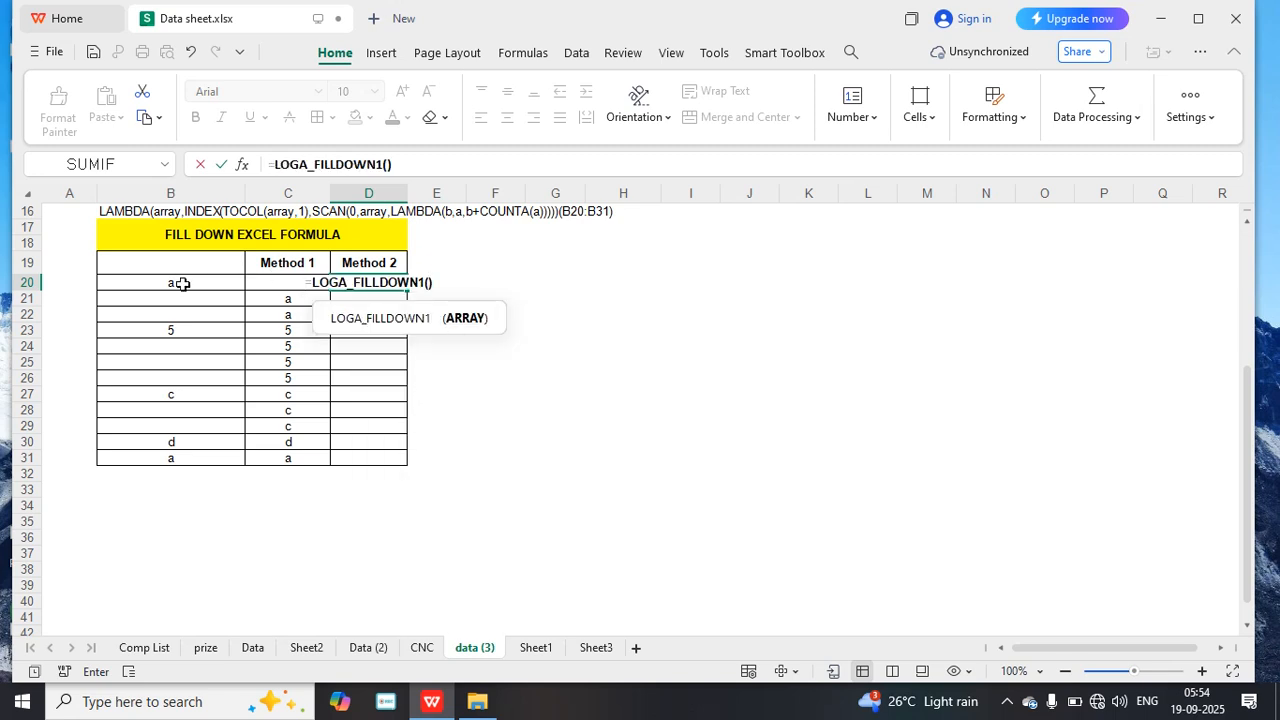
{"action": "left_click_drag", "start_coordinate": [177, 283], "coordinate": [194, 440]}
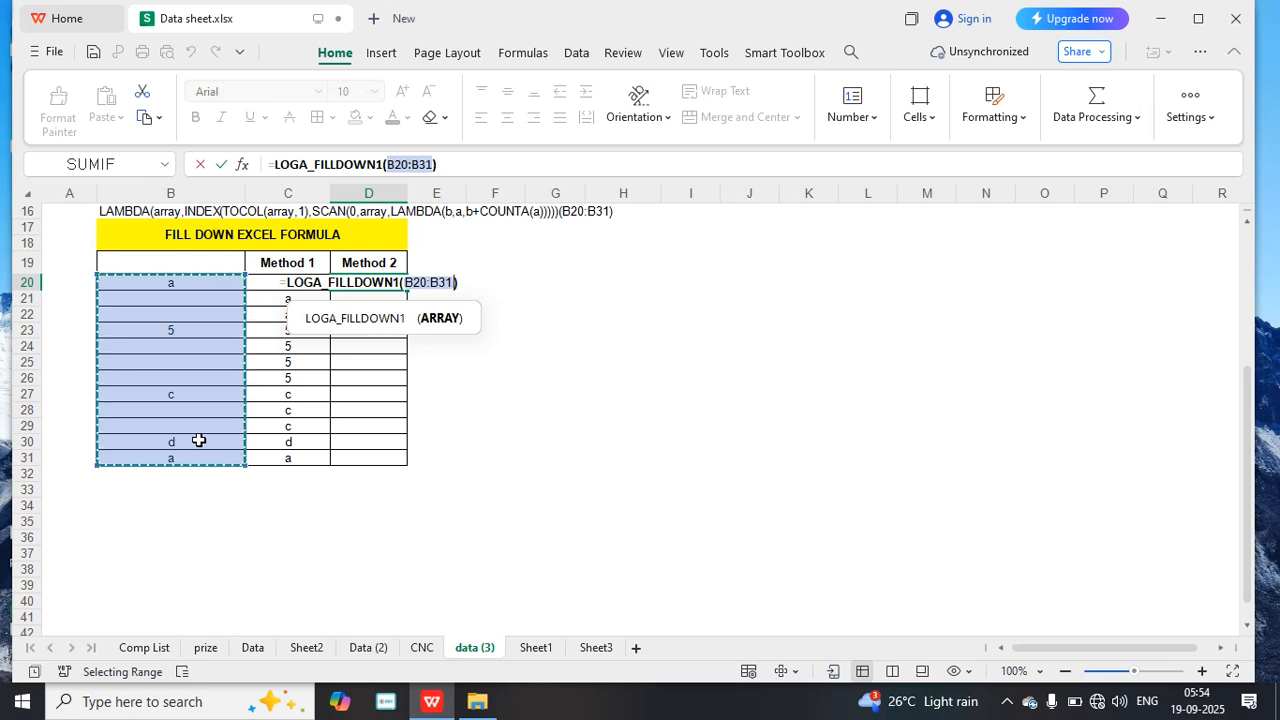
{"action": "key", "text": "Return"}
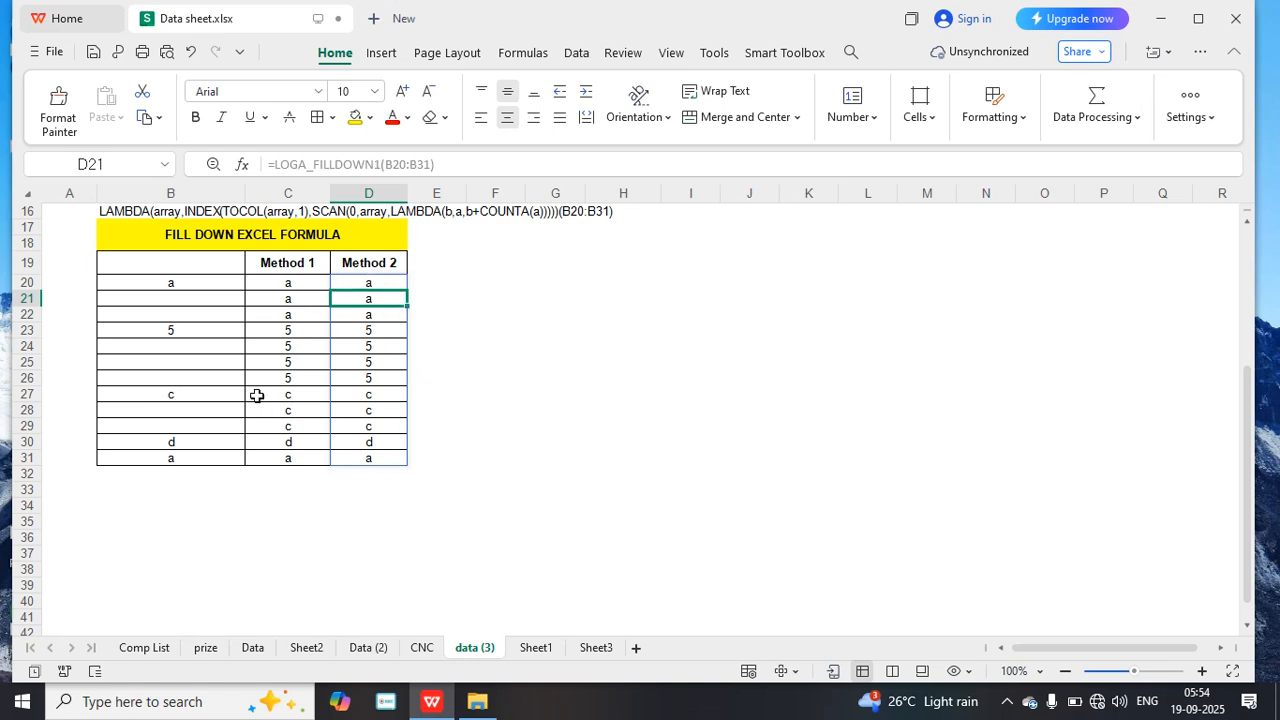
Begin a SCAN formula in F20 with initial value 0 and B20:B31 as the array.
{"action": "left_click", "coordinate": [521, 284]}
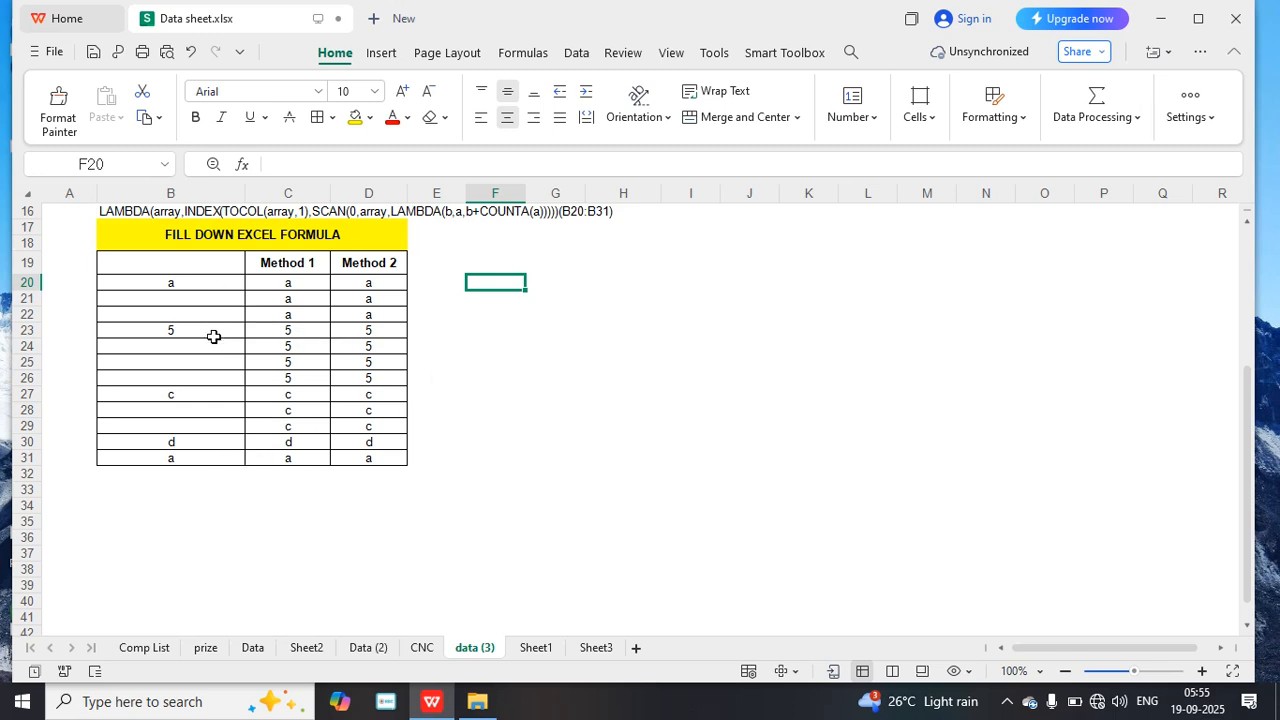
{"action": "type", "text": "="}
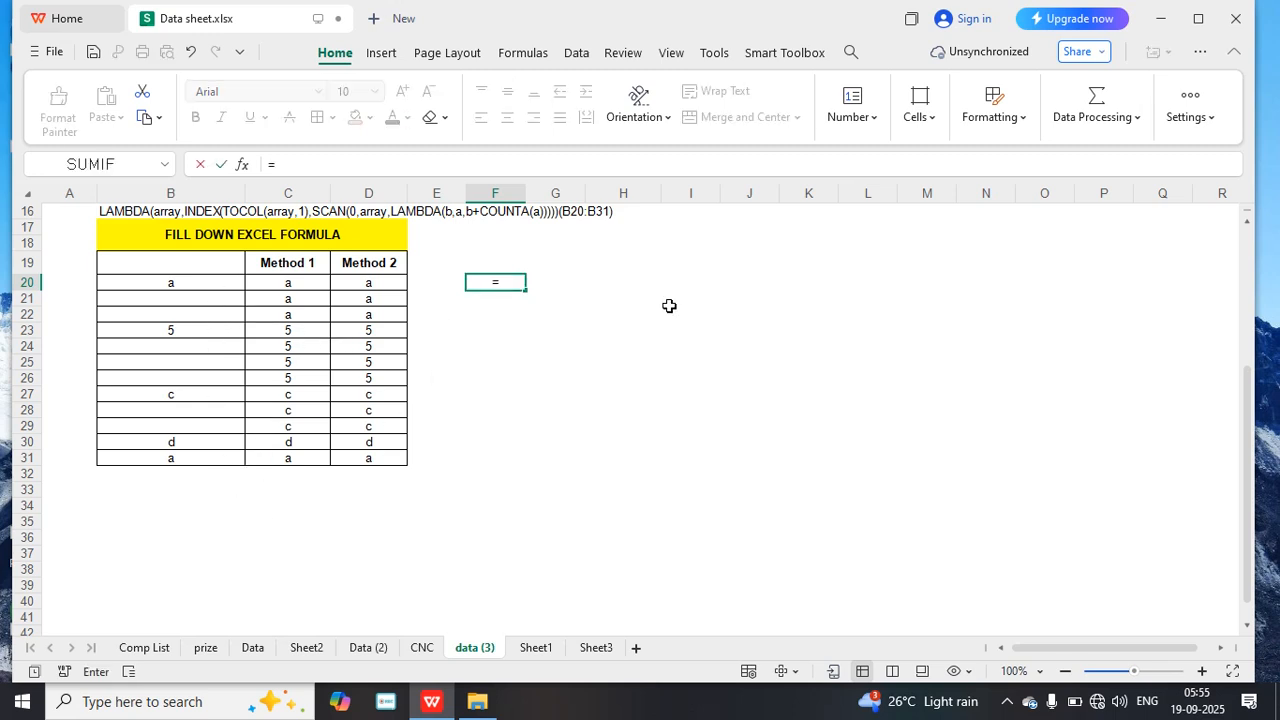
{"action": "type", "text": "sca"}
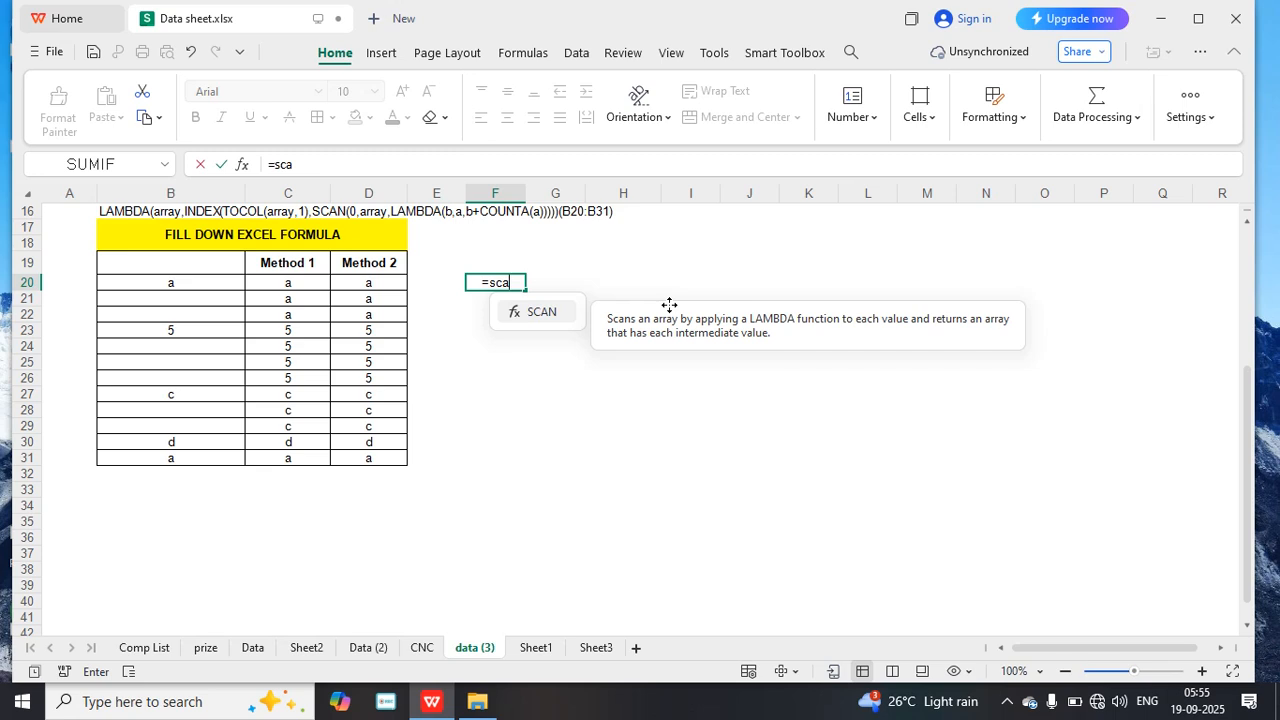
{"action": "left_click", "coordinate": [560, 316]}
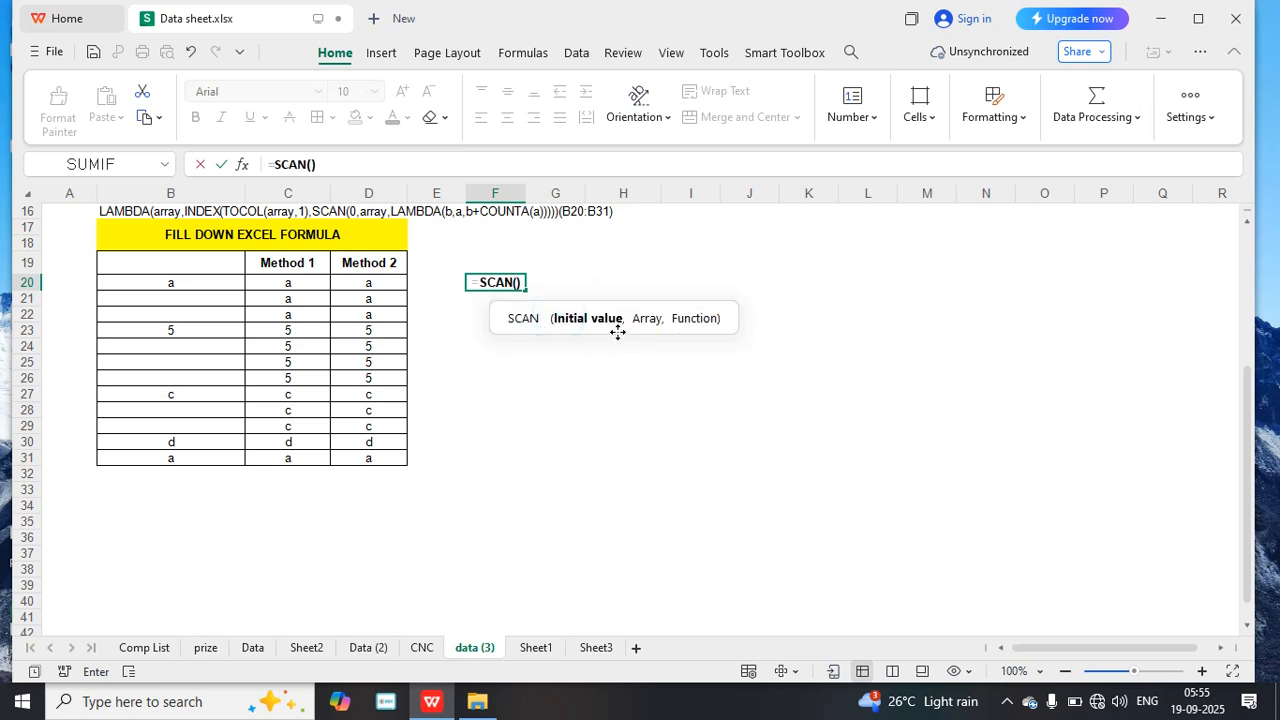
{"action": "type", "text": "0"}
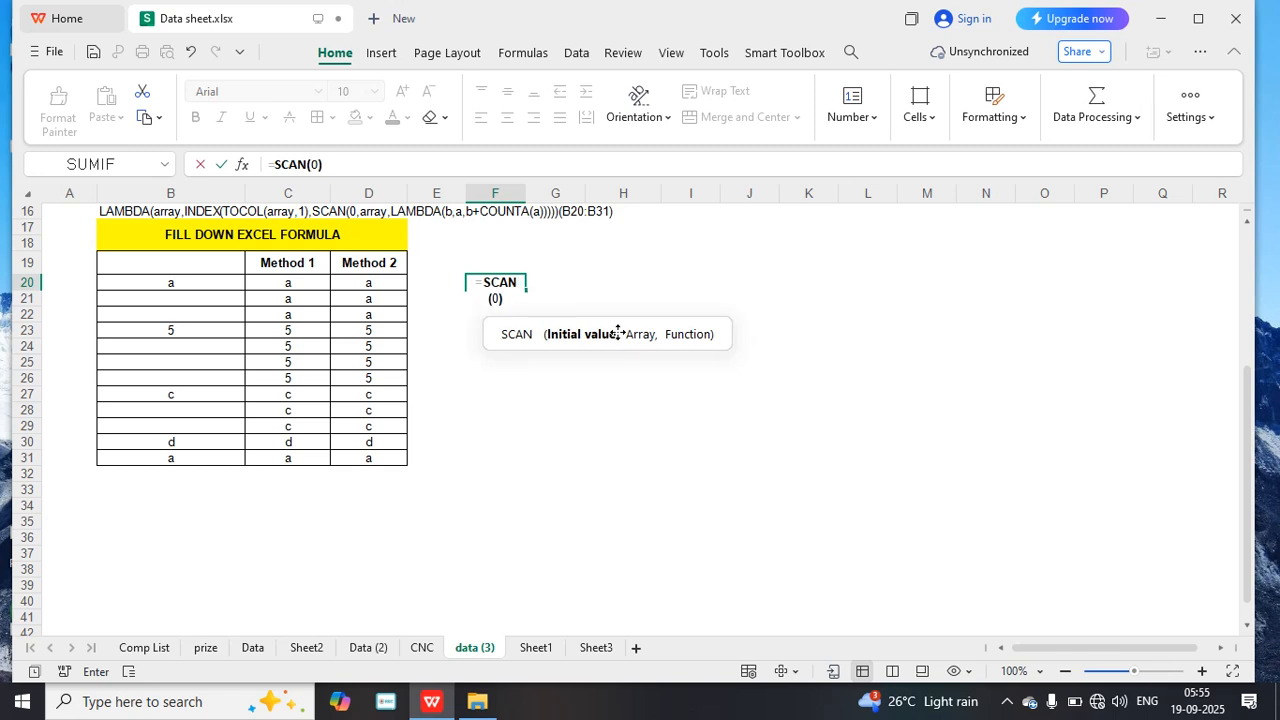
{"action": "type", "text": ","}
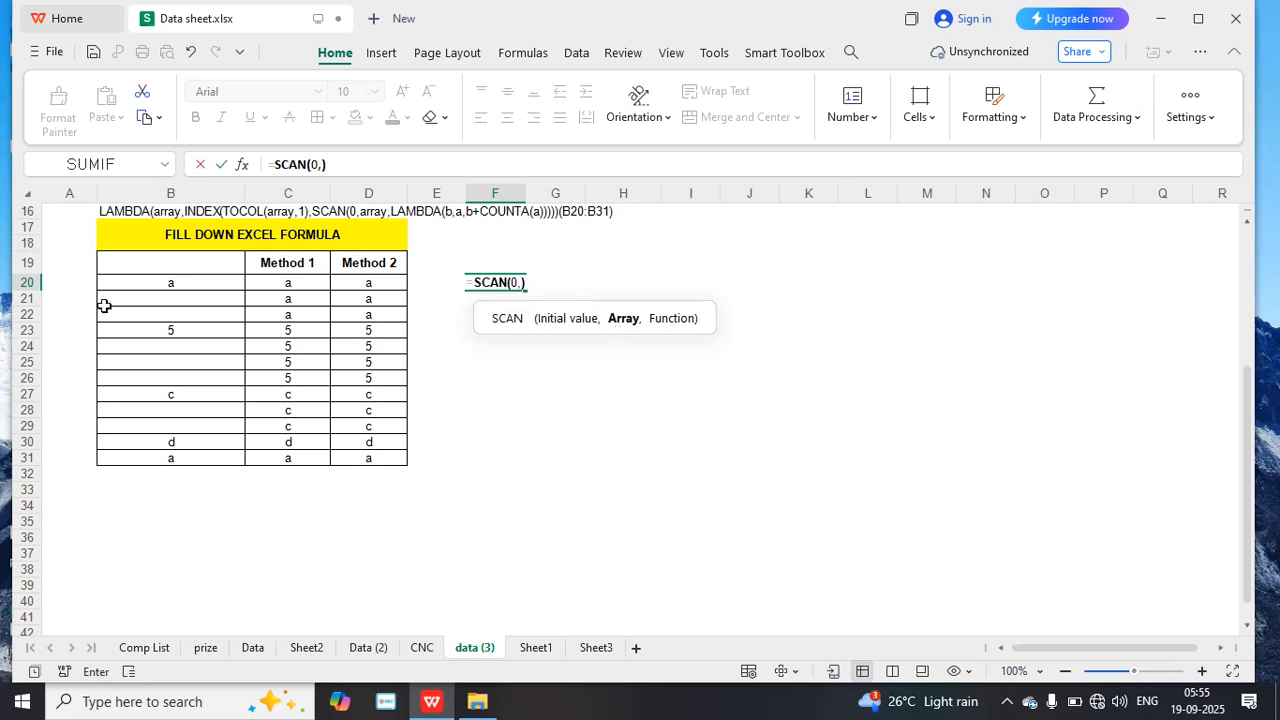
{"action": "left_click_drag", "start_coordinate": [183, 280], "coordinate": [178, 452]}
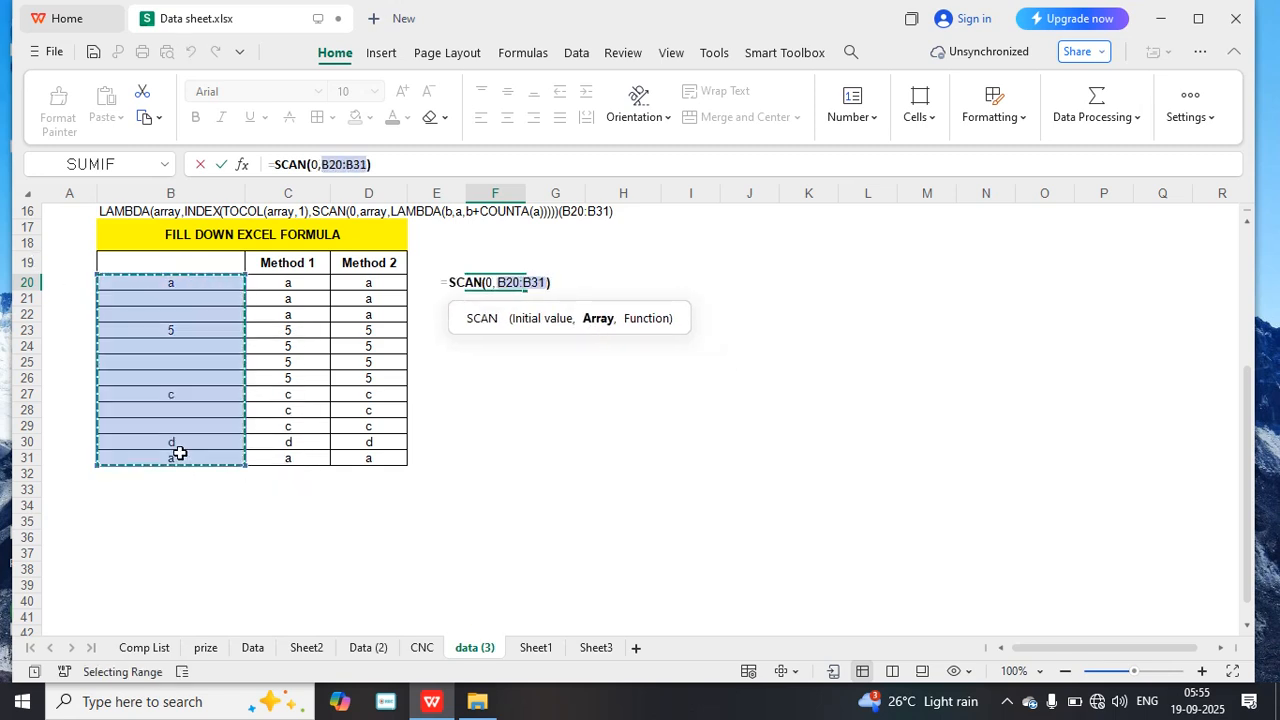
{"action": "type", "text": ","}
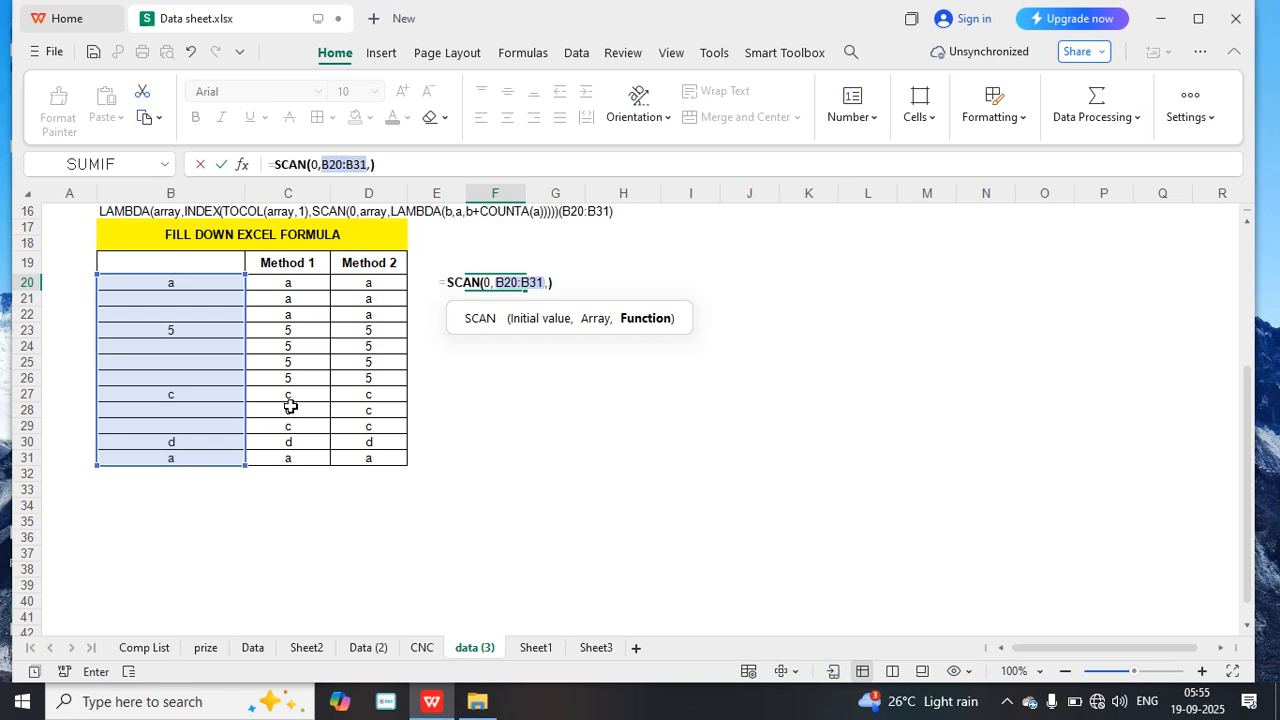
Add a LAMBDA with the parameters b and a as the function argument of the SCAN formula in F20.
{"action": "type", "text": "la"}
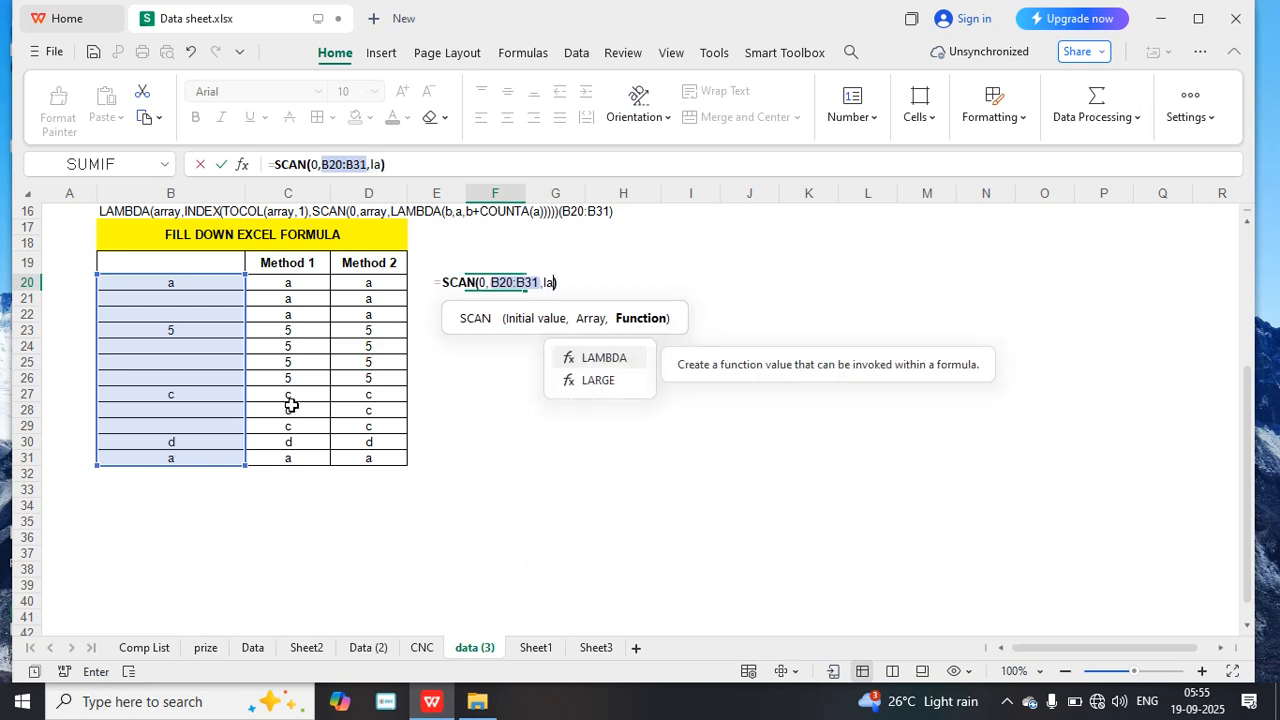
{"action": "double_click", "coordinate": [596, 358]}
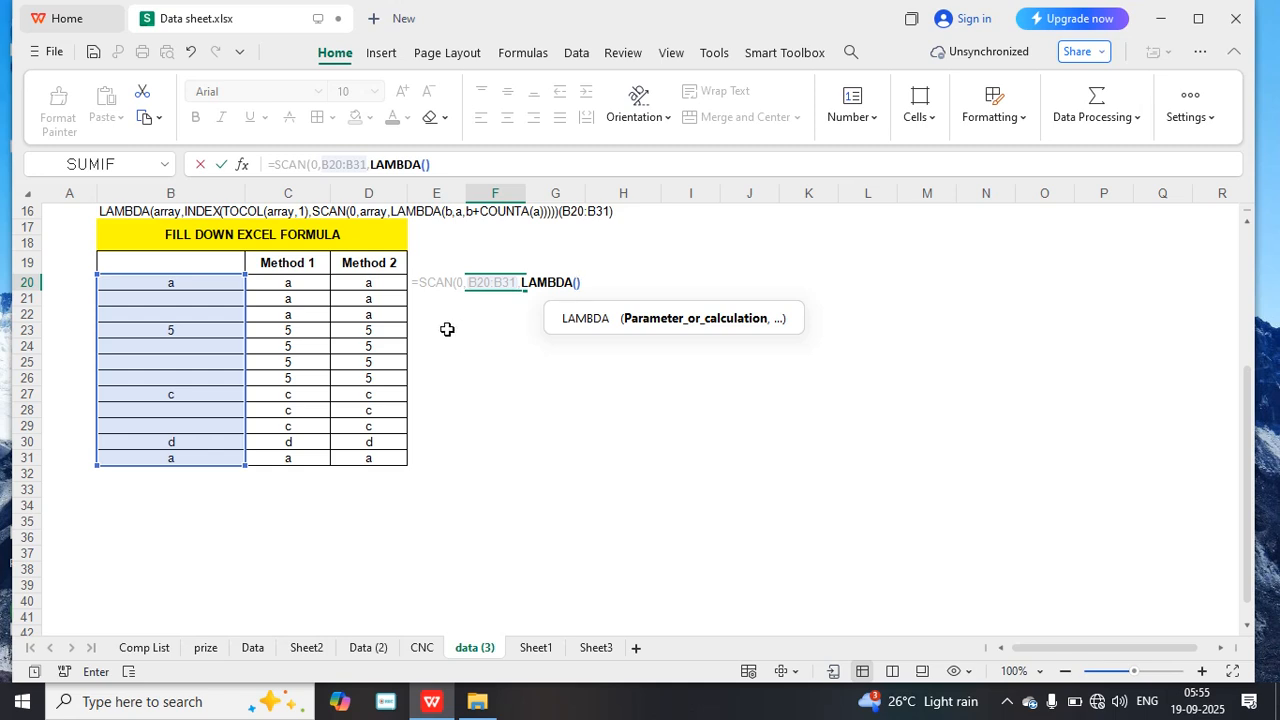
{"action": "type", "text": "b"}
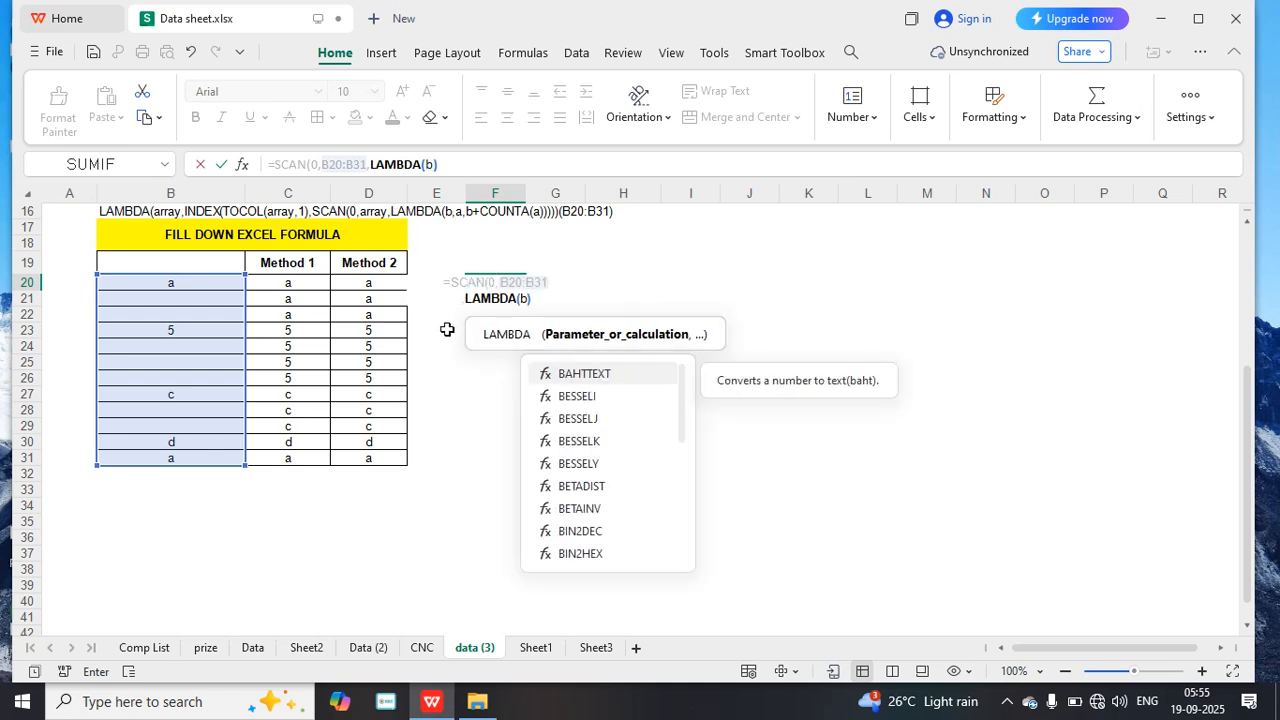
{"action": "type", "text": ","}
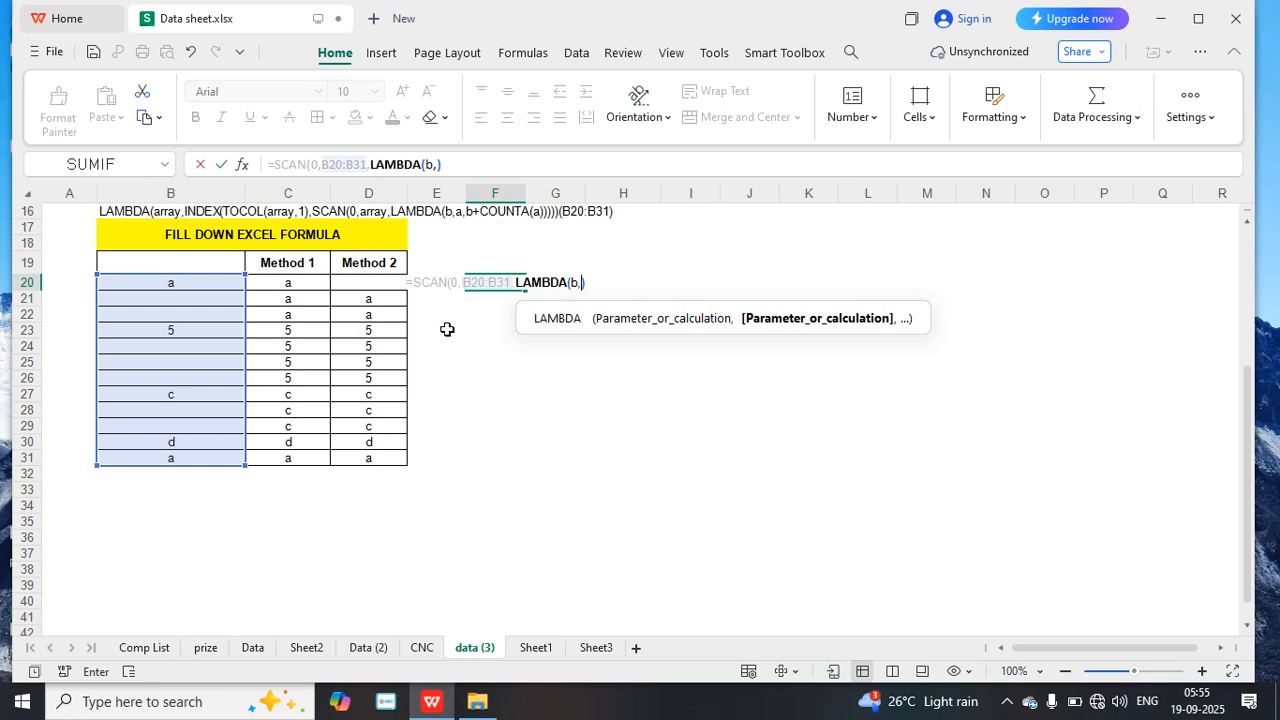
{"action": "type", "text": "a,"}
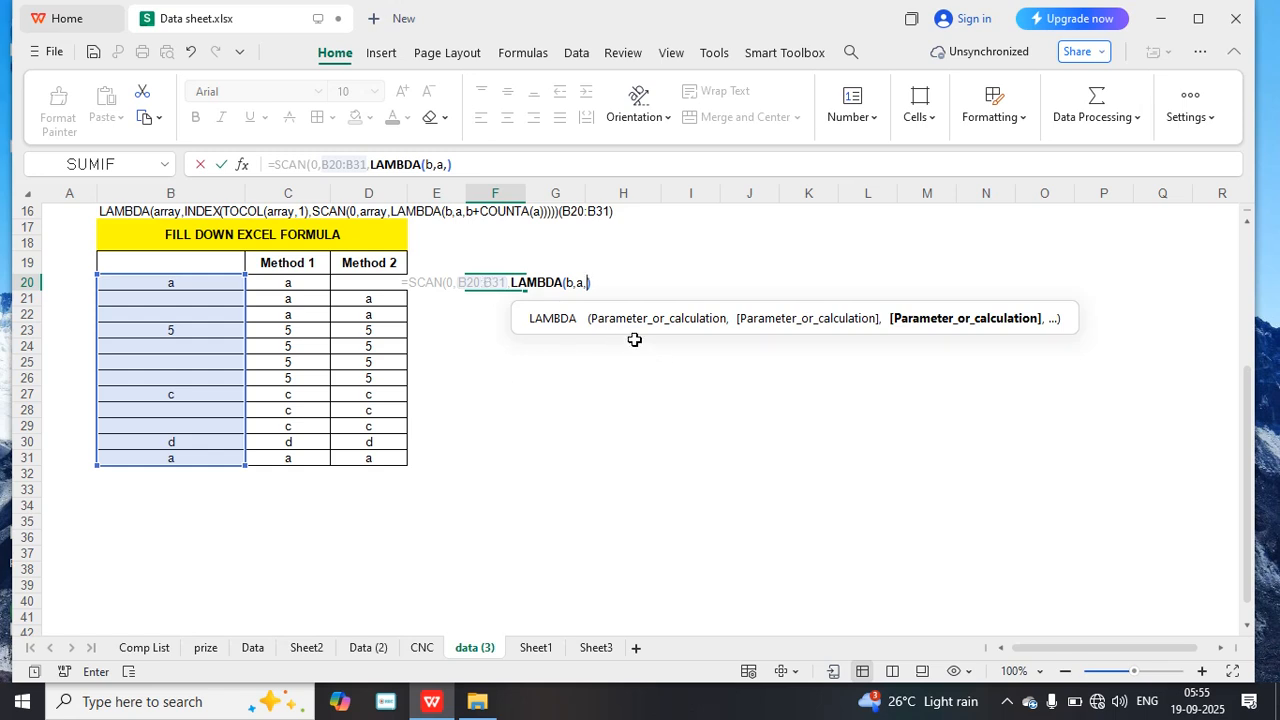
Set the LAMBDA's calculation to b+COUNTA(a), close the open parentheses and enter the SCAN formula in F20.
{"action": "type", "text": "b"}
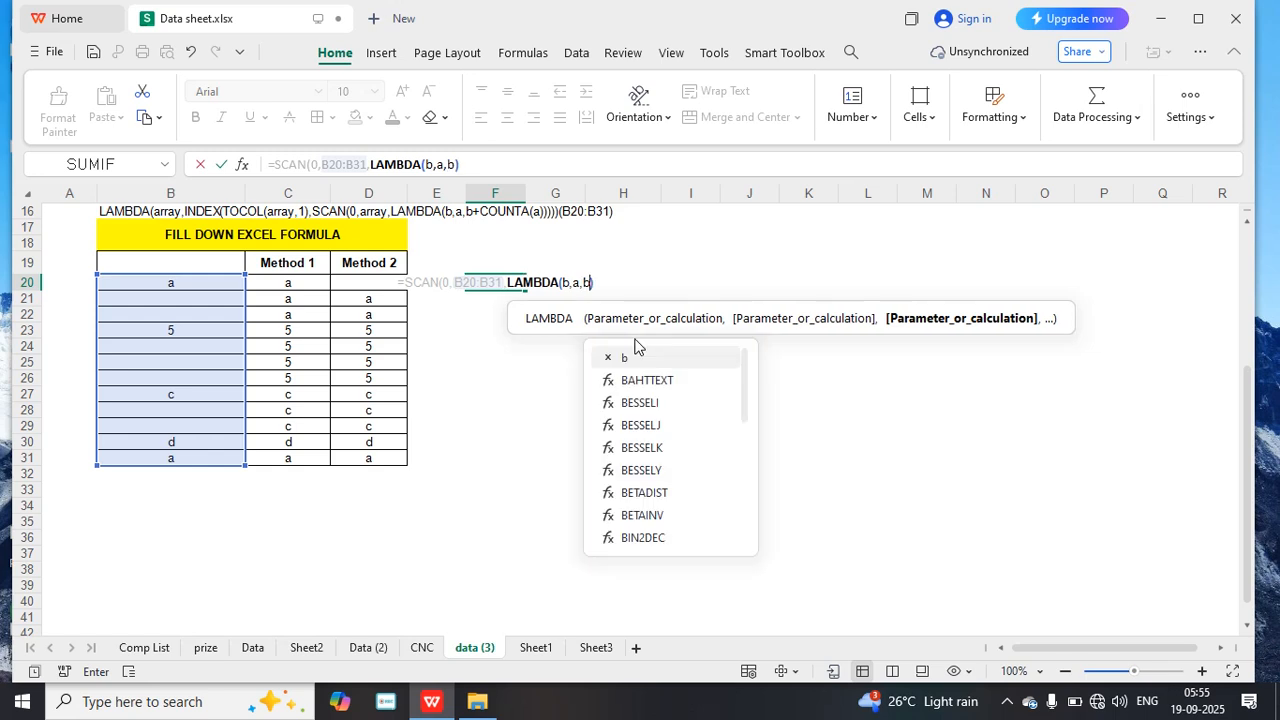
{"action": "type", "text": "+c"}
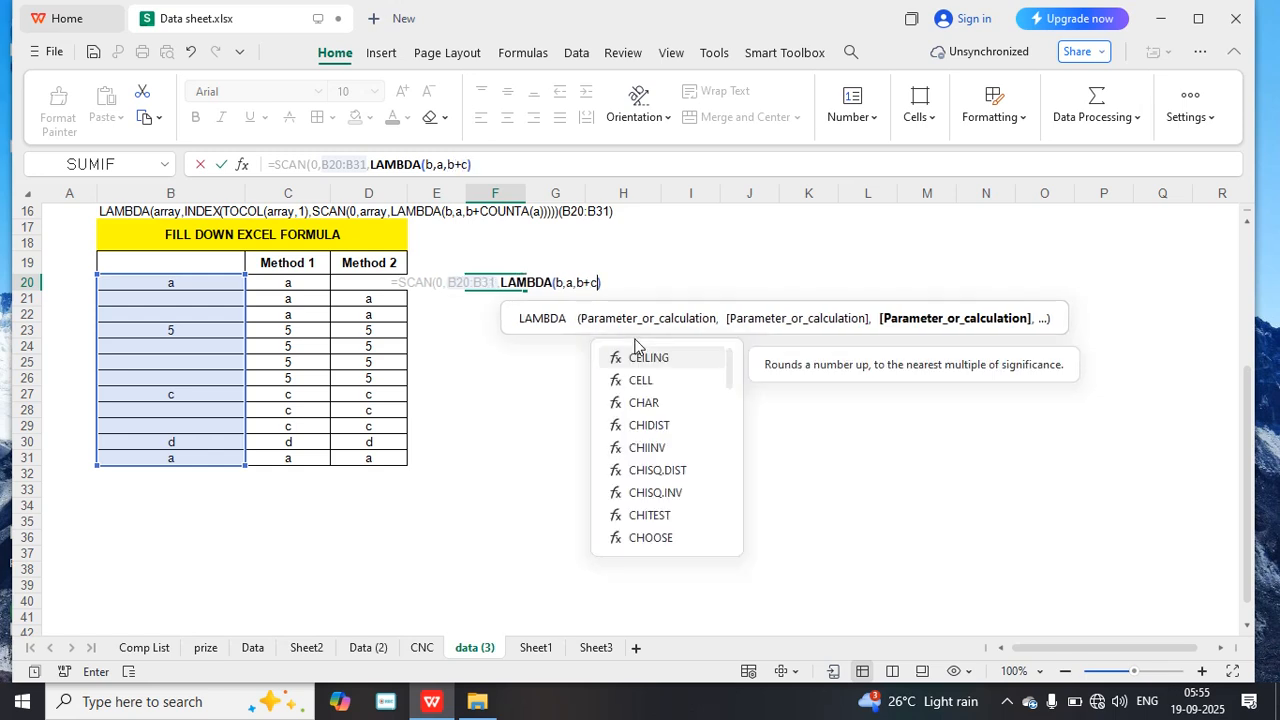
{"action": "type", "text": "ount"}
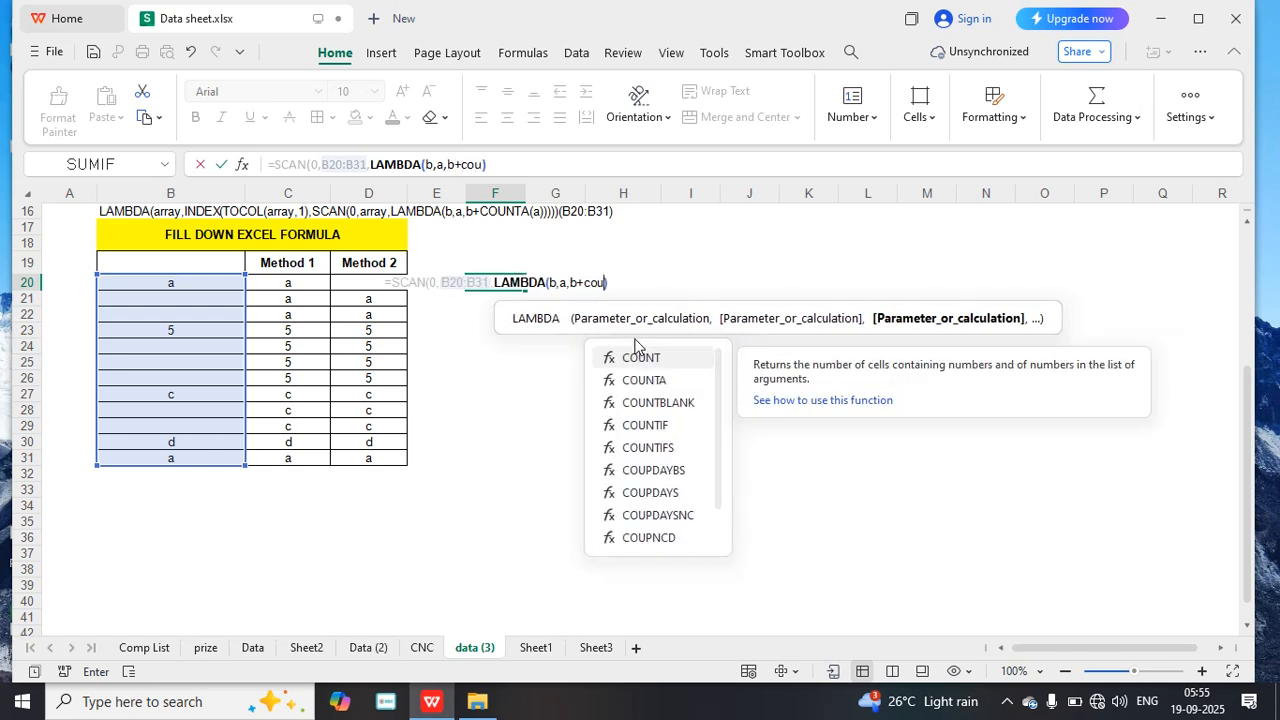
{"action": "type", "text": "a"}
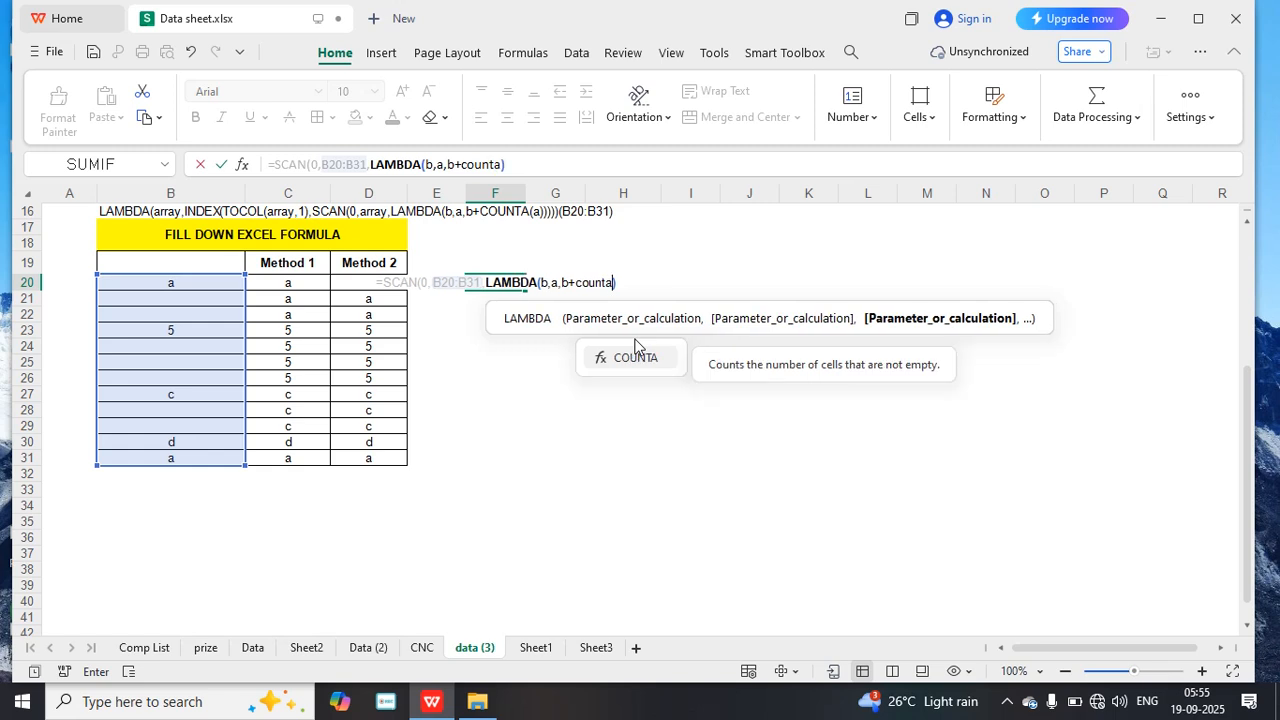
{"action": "type", "text": "("}
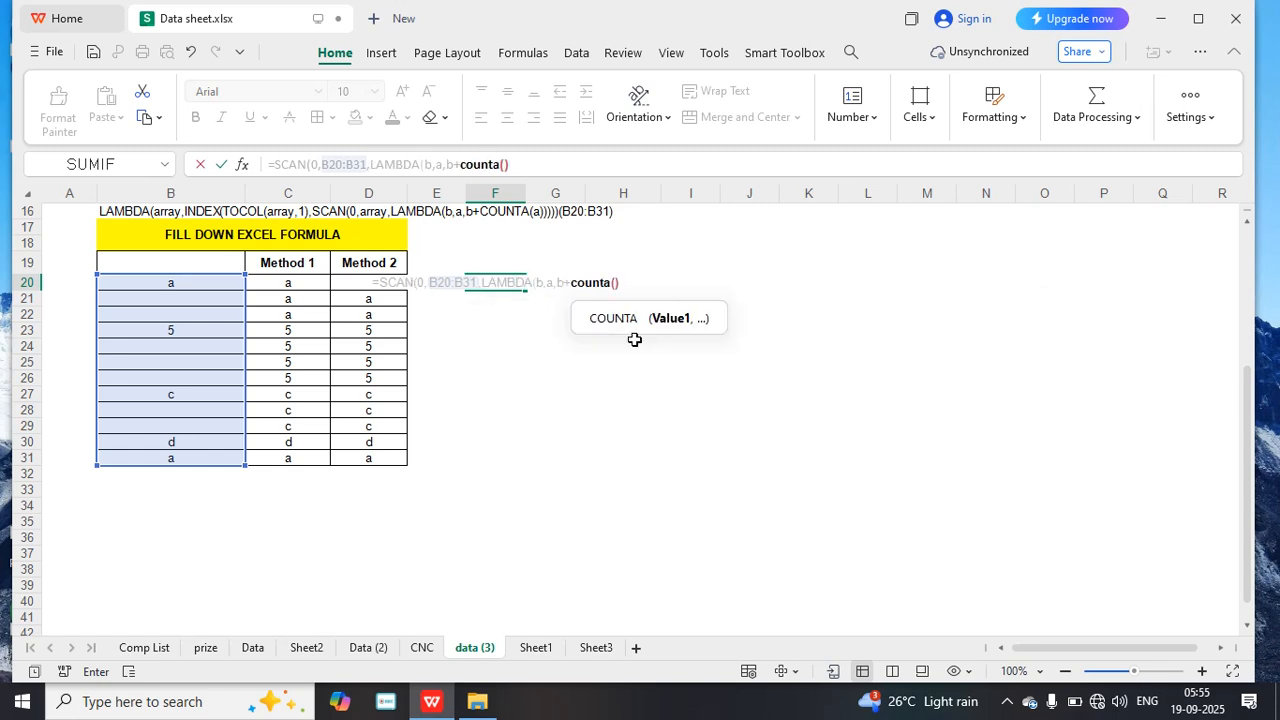
{"action": "type", "text": "a"}
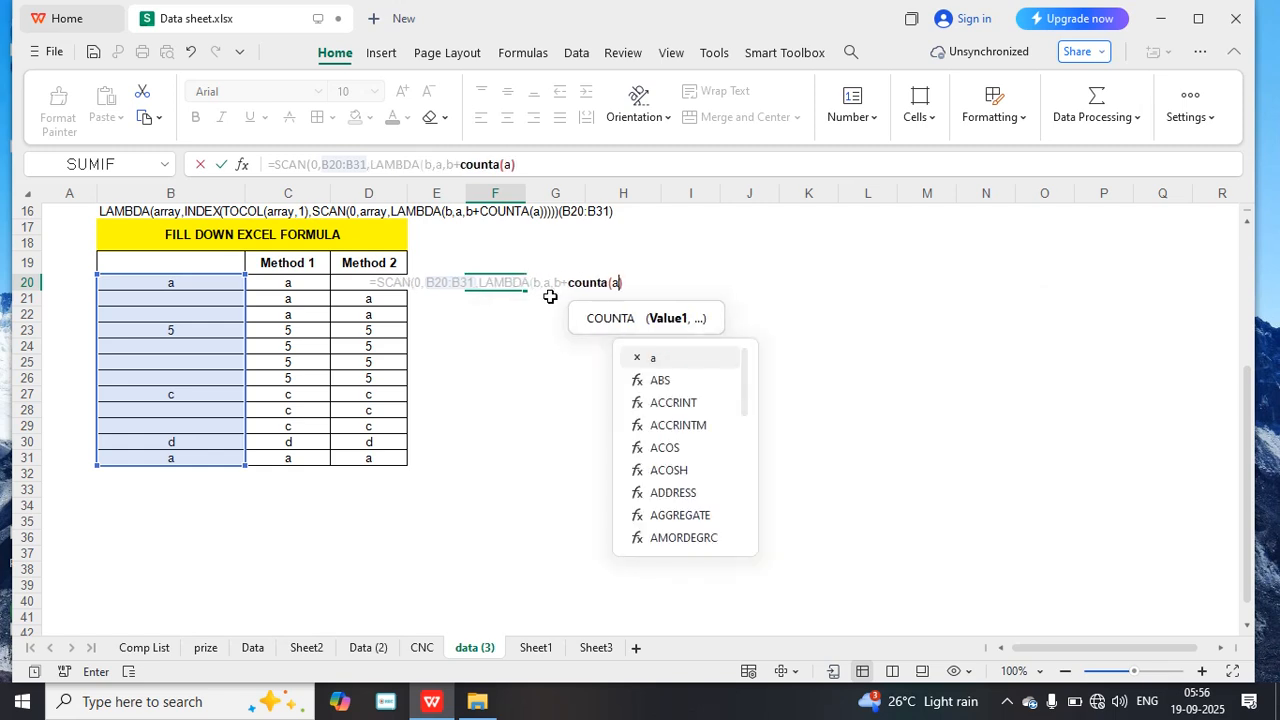
{"action": "left_click", "coordinate": [629, 279]}
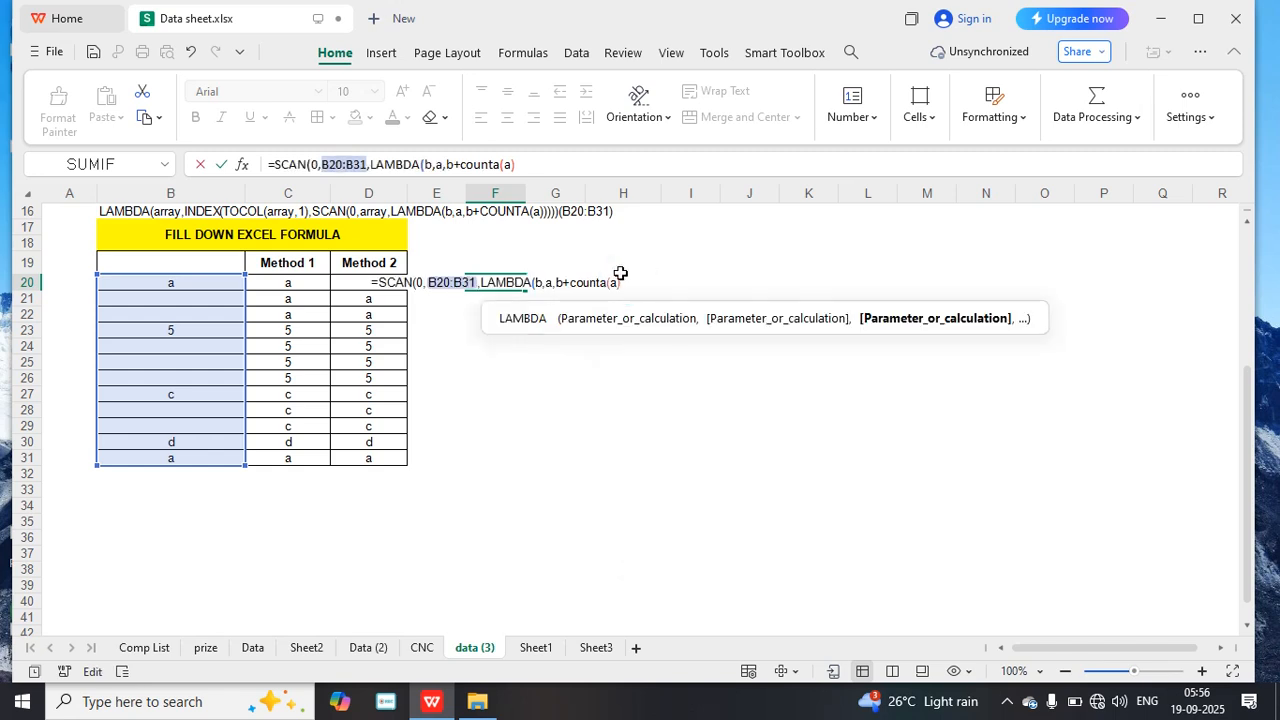
{"action": "type", "text": ")"}
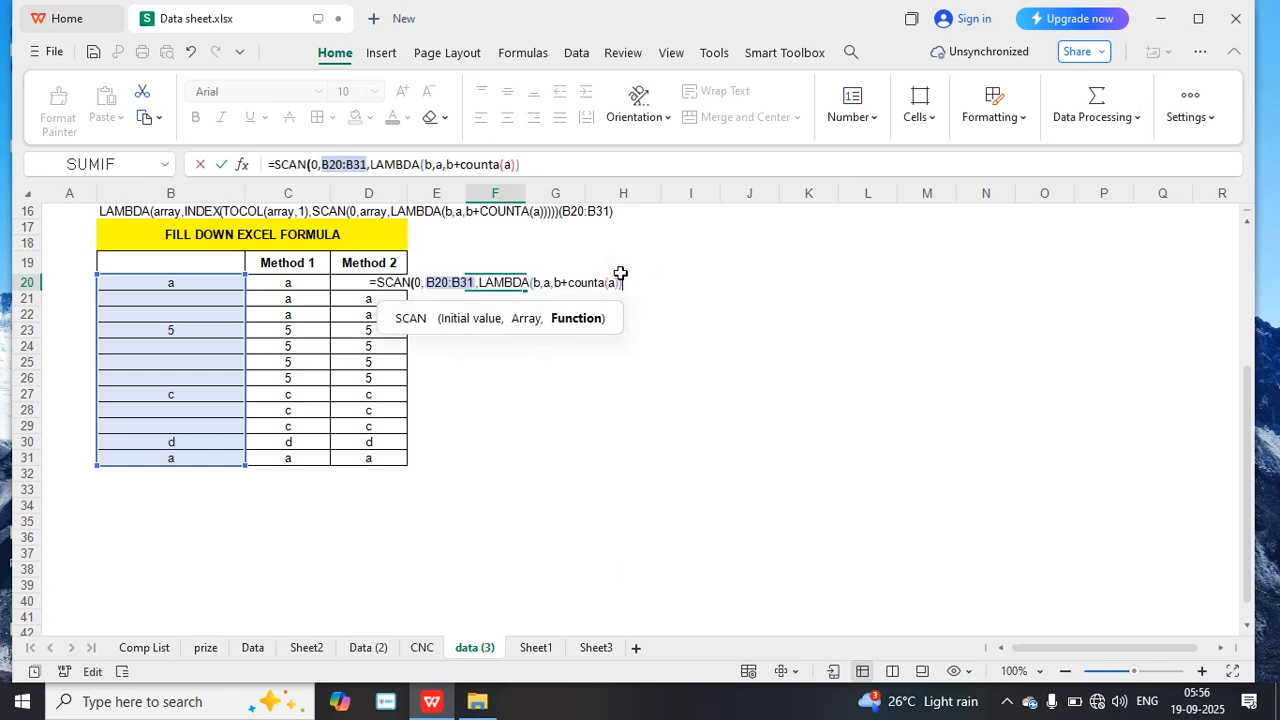
{"action": "type", "text": ")"}
{"action": "key", "text": "Return"}
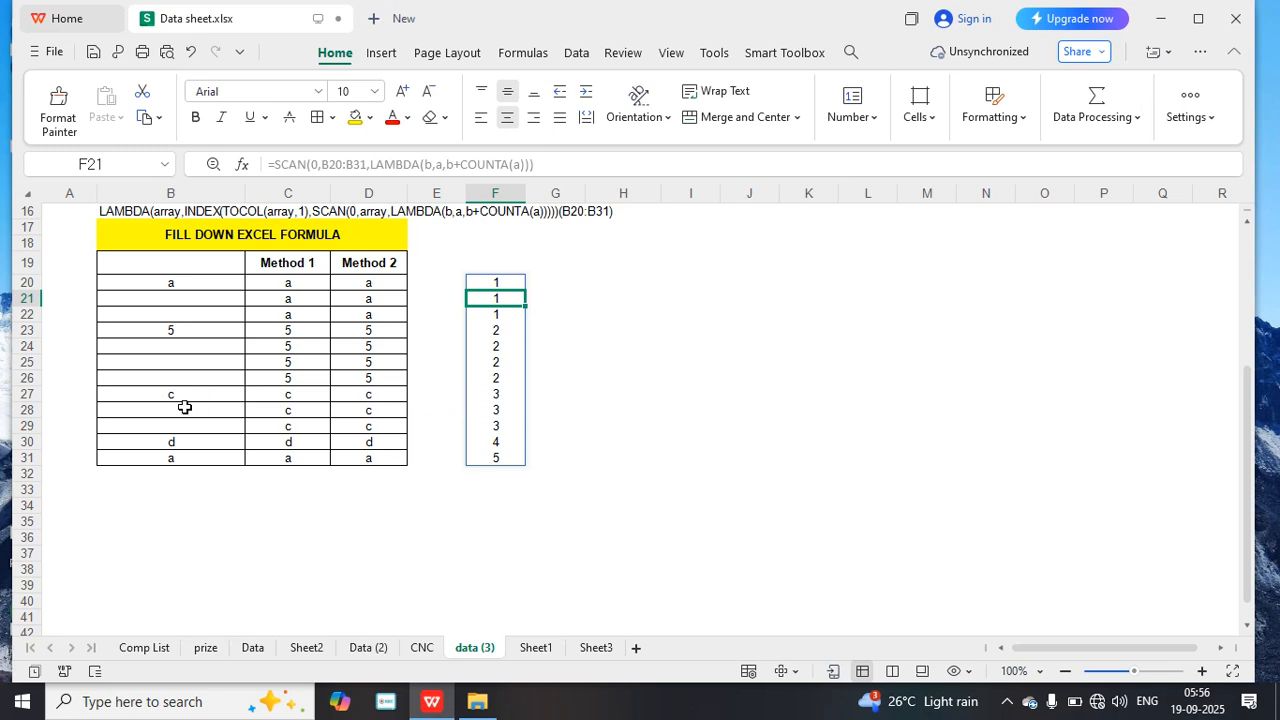
Start wrapping the SCAN formula in F20 in INDEX, with TOCOL(B20:B31) as the array and the SCAN as the row number.
{"action": "left_click", "coordinate": [507, 282]}
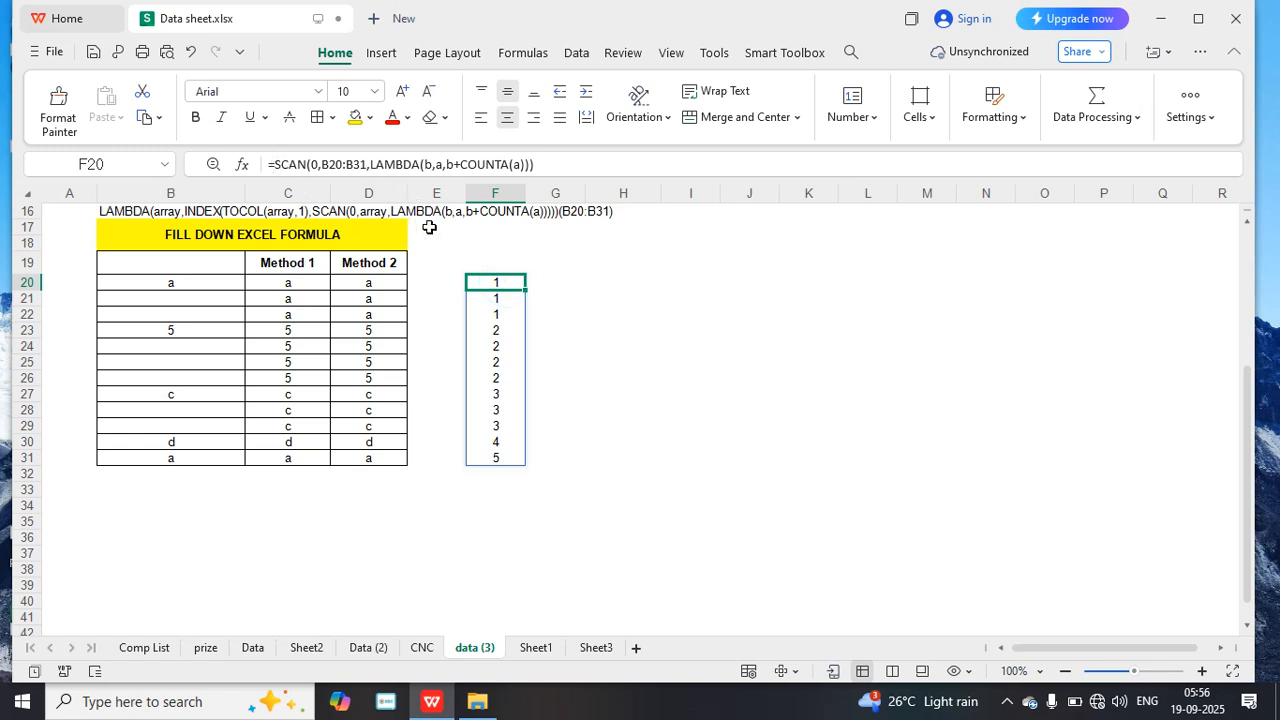
{"action": "left_click", "coordinate": [276, 164]}
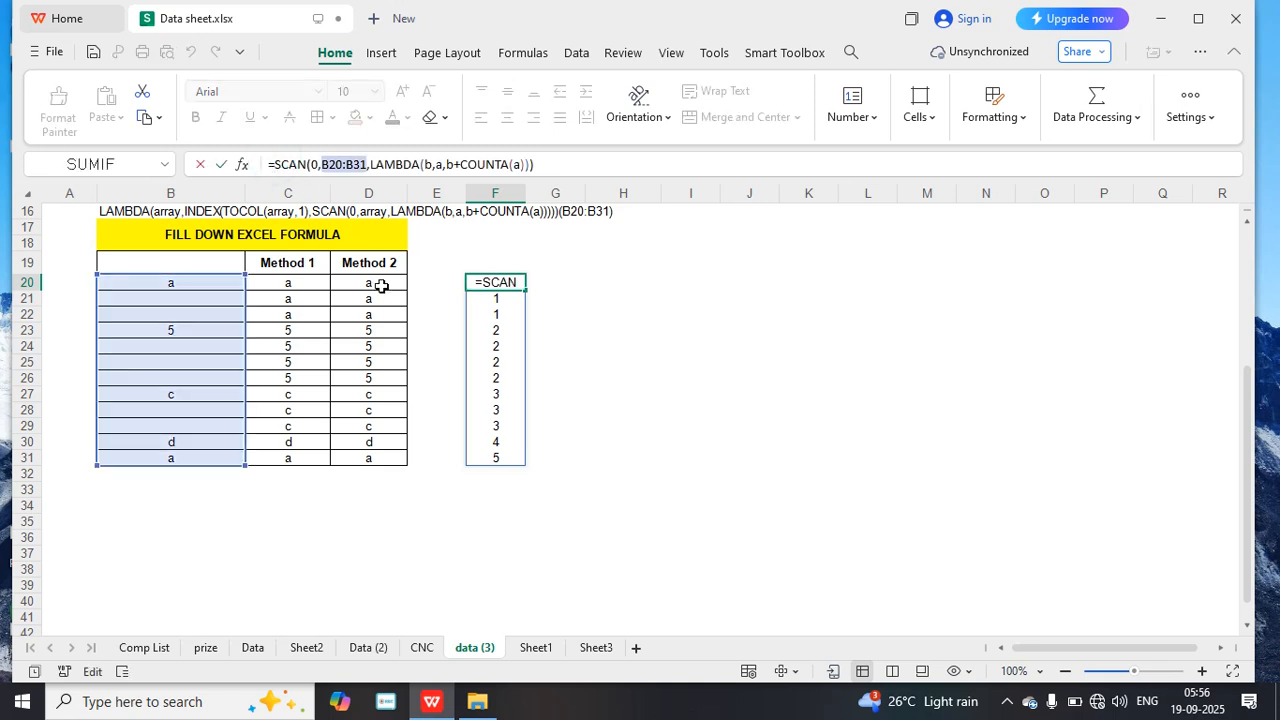
{"action": "type", "text": "index"}
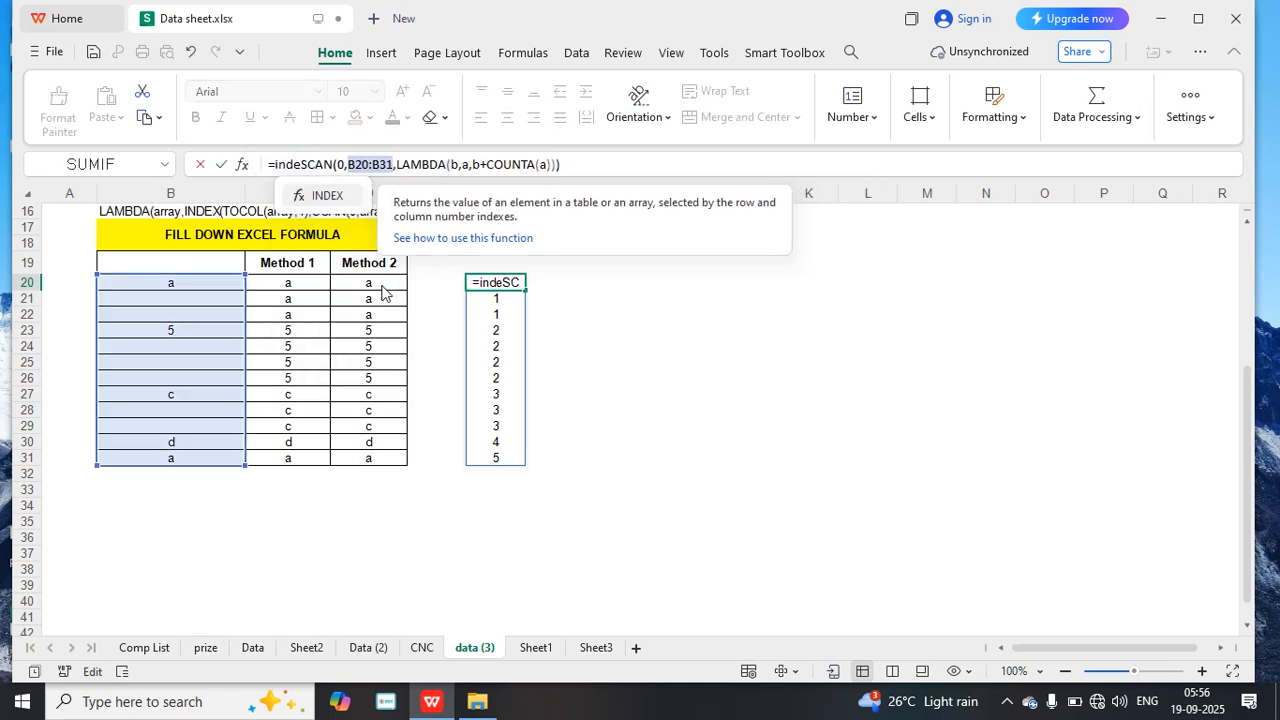
{"action": "type", "text": "("}
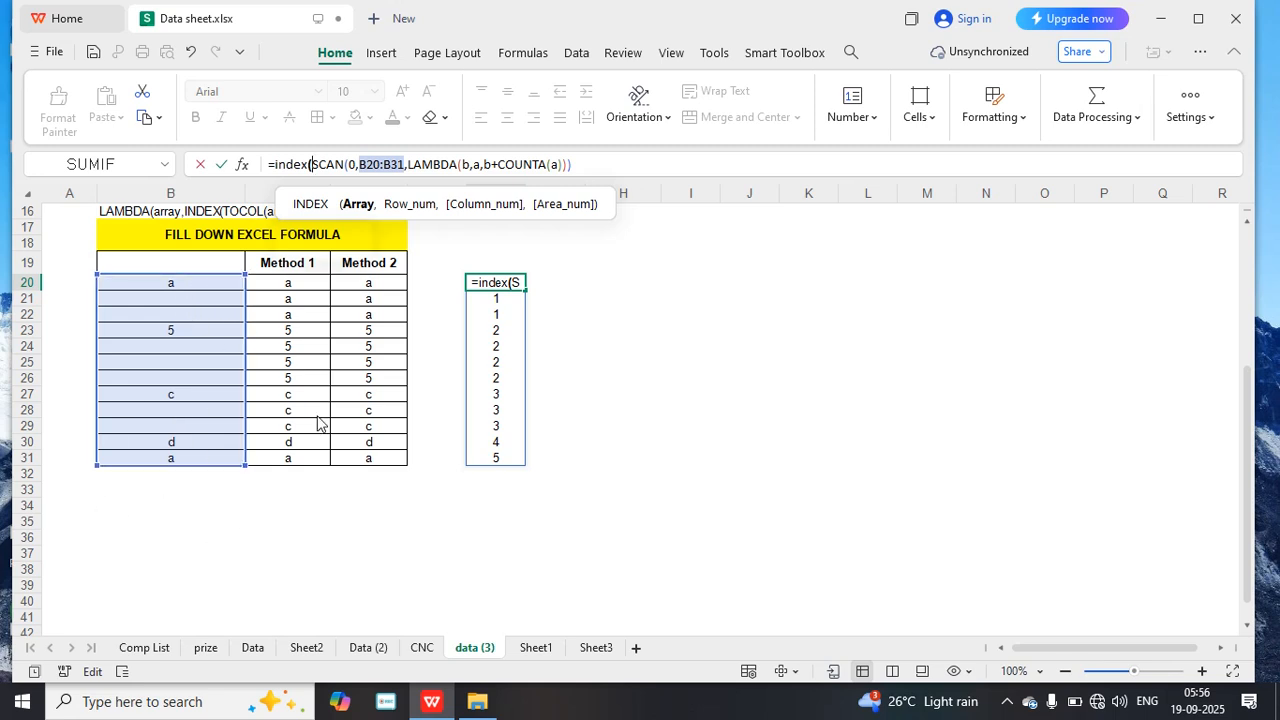
{"action": "type", "text": "toc"}
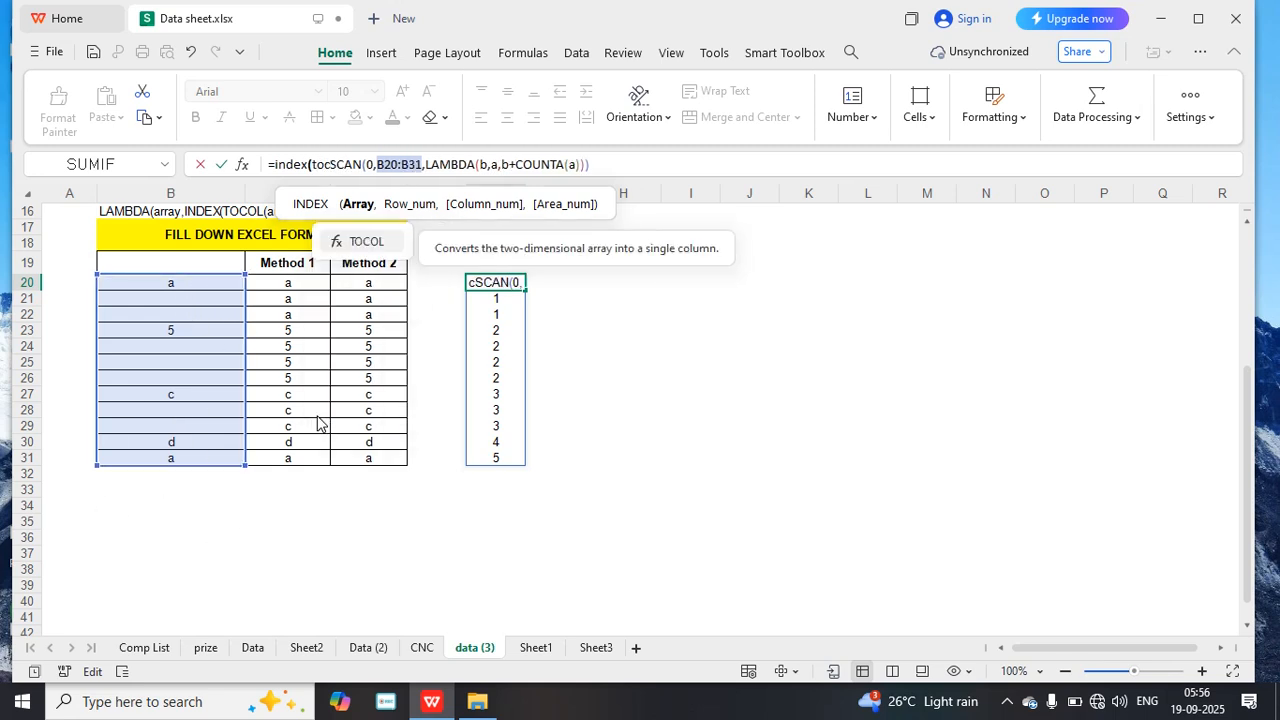
{"action": "type", "text": "ol"}
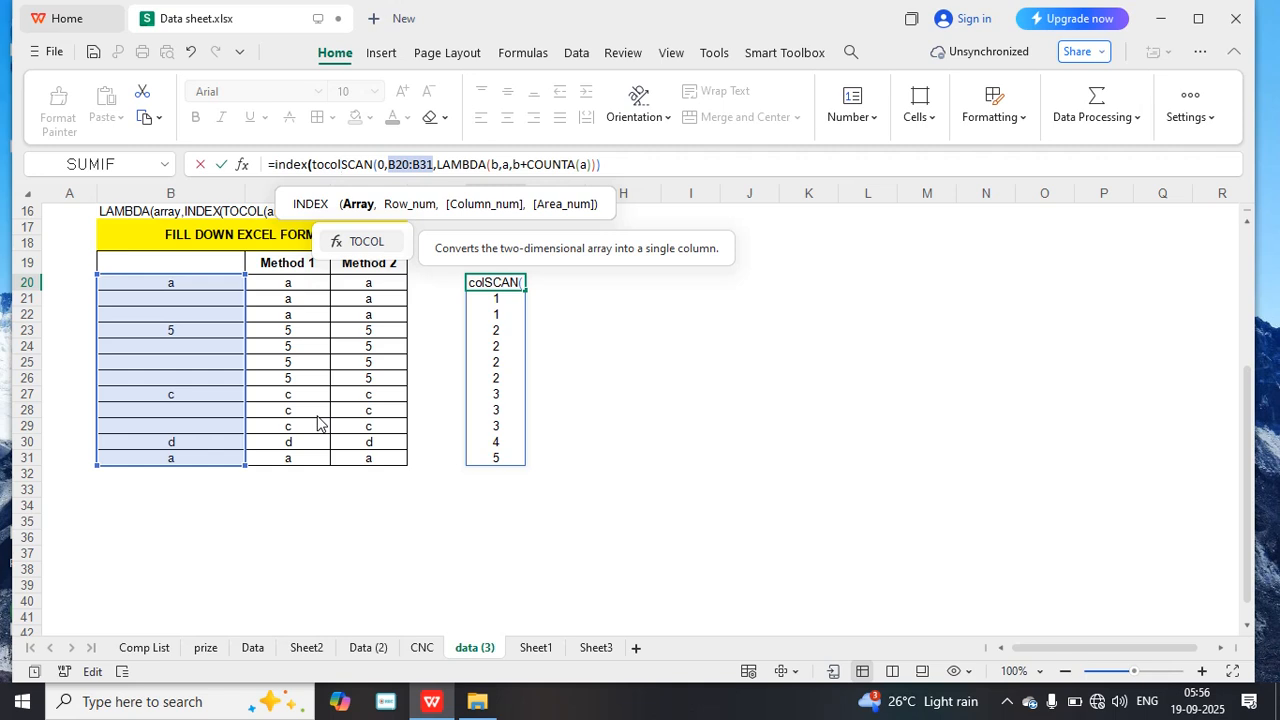
{"action": "type", "text": "("}
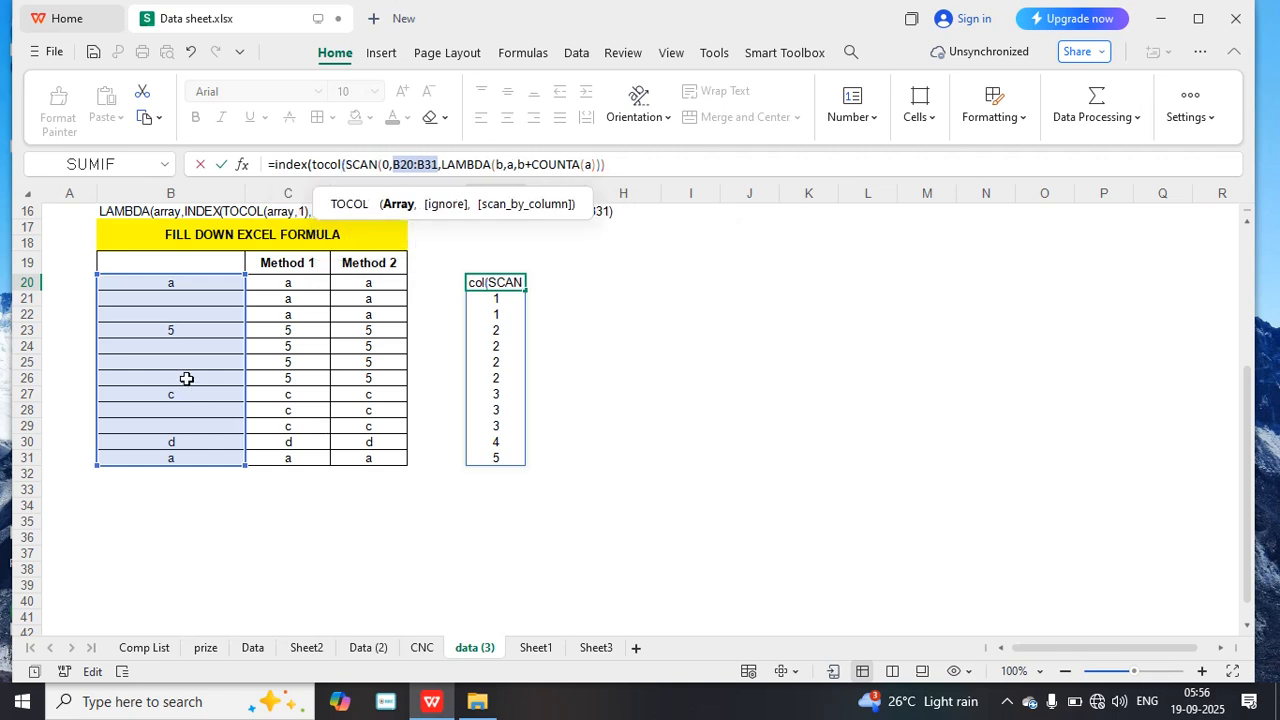
{"action": "left_click_drag", "start_coordinate": [203, 283], "coordinate": [194, 457]}
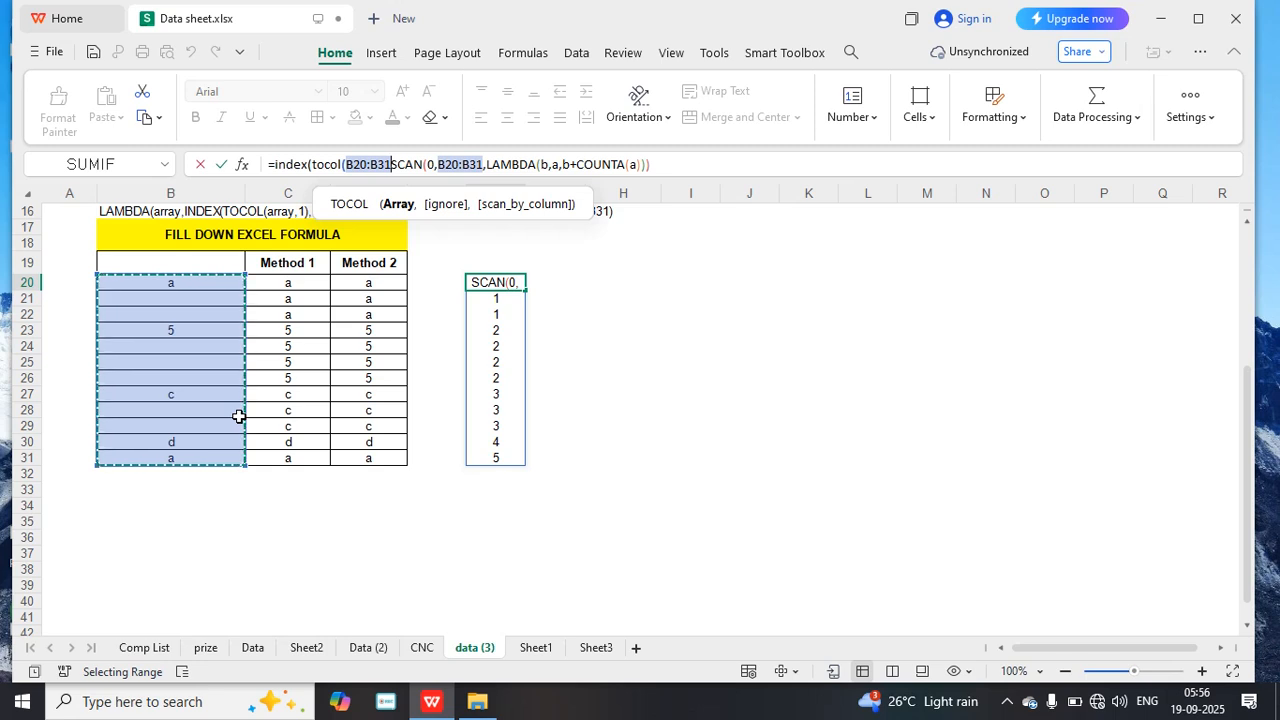
{"action": "type", "text": ")"}
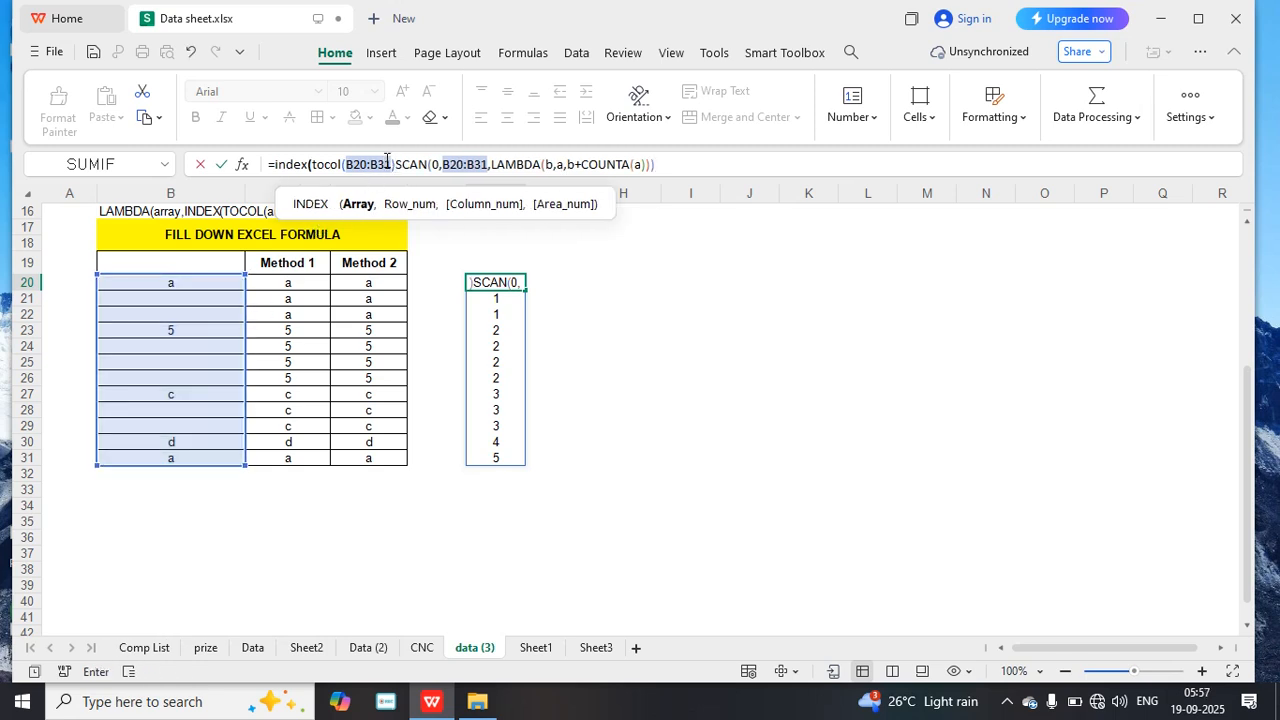
{"action": "type", "text": ","}
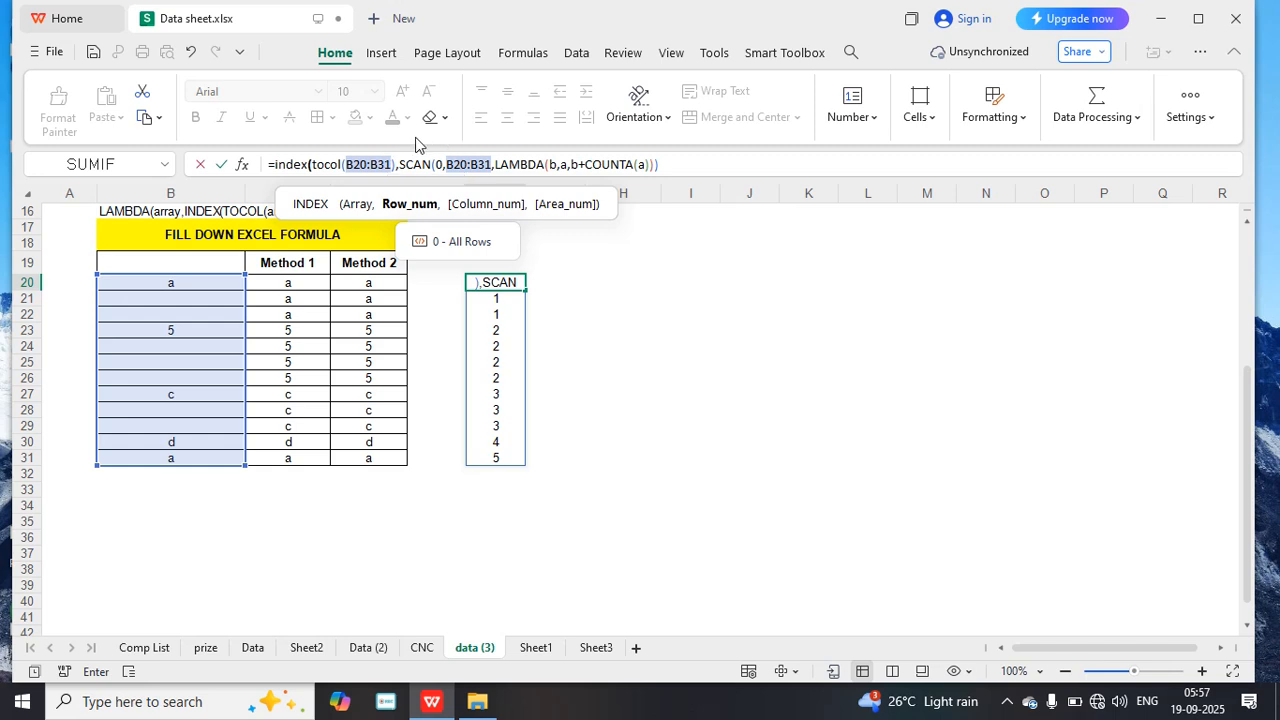
Set TOCOL's ignore argument to 1 (ignore empty blank), close the INDEX function and enter the formula in F20.
{"action": "left_click", "coordinate": [386, 163]}
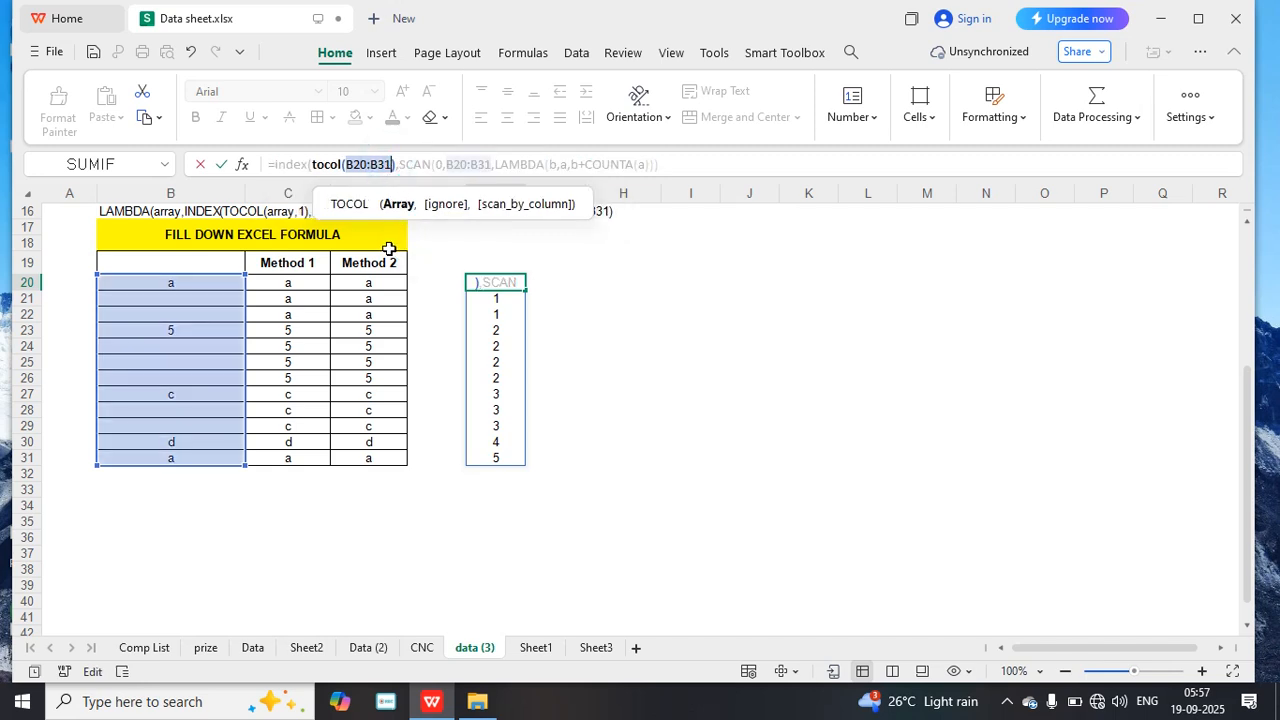
{"action": "type", "text": ","}
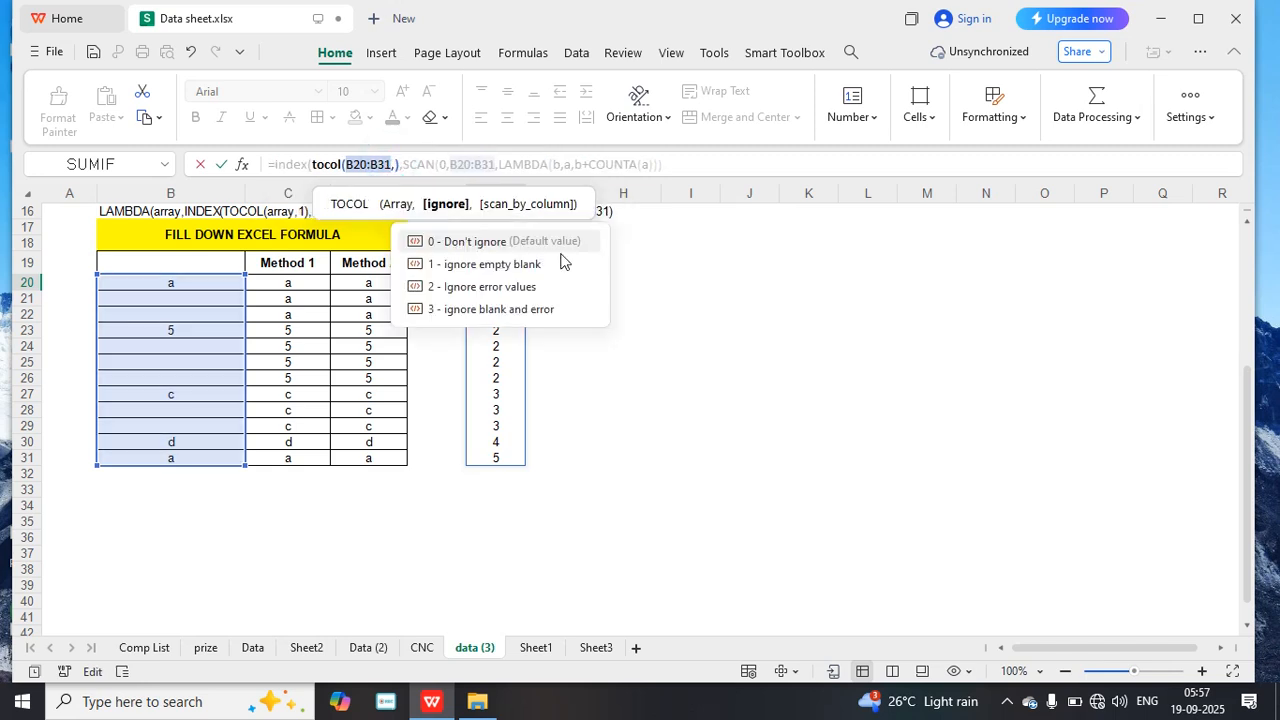
{"action": "left_click", "coordinate": [486, 266]}
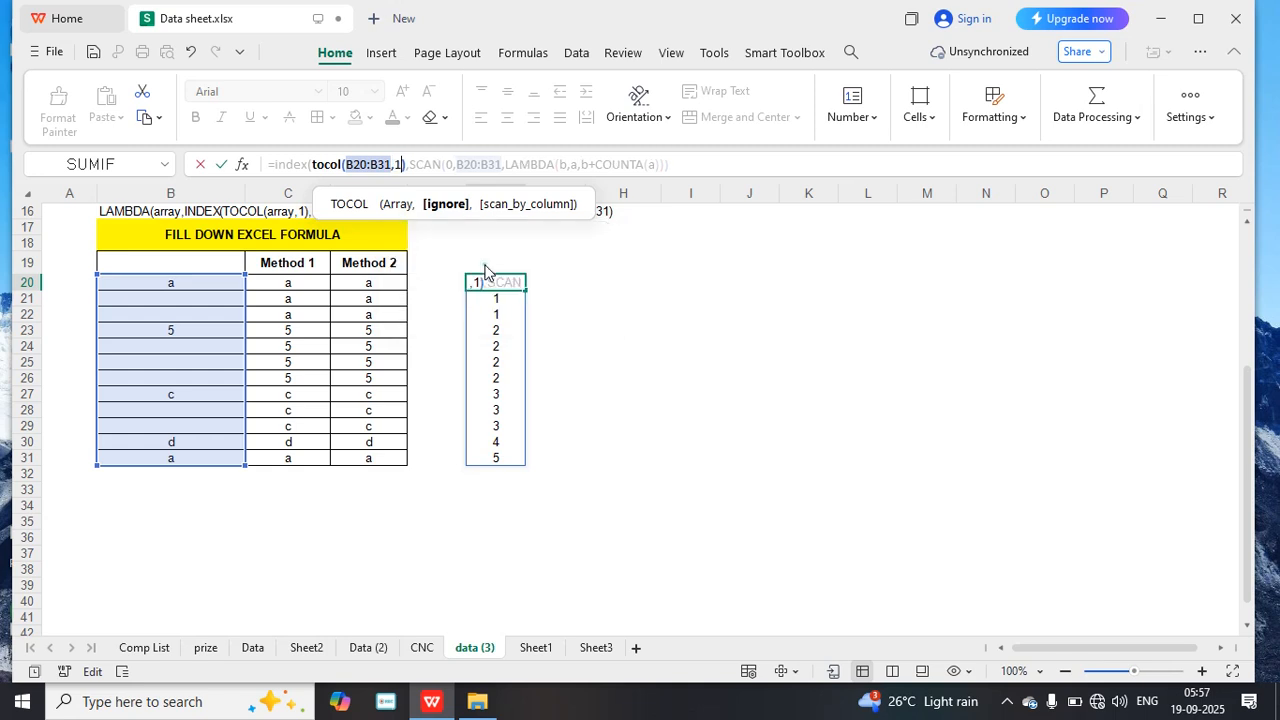
{"action": "left_click", "coordinate": [407, 160]}
{"action": "left_click", "coordinate": [434, 163]}
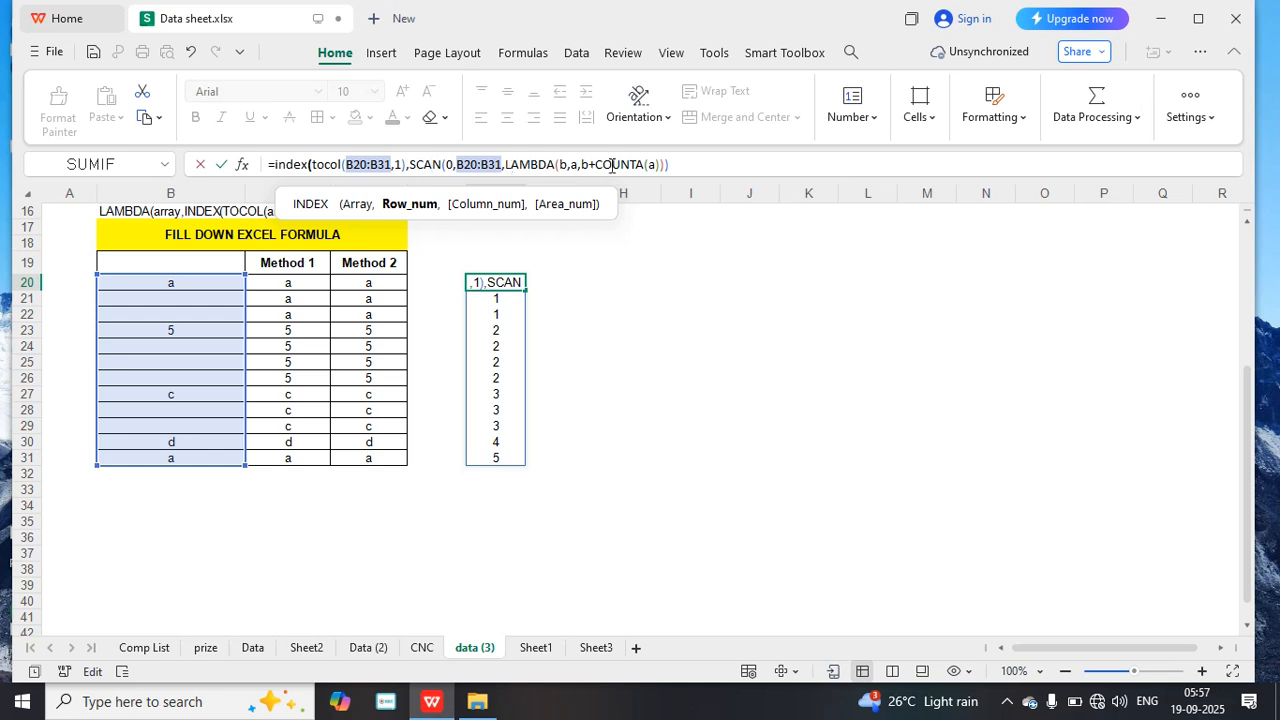
{"action": "left_click", "coordinate": [689, 164]}
{"action": "type", "text": ")"}
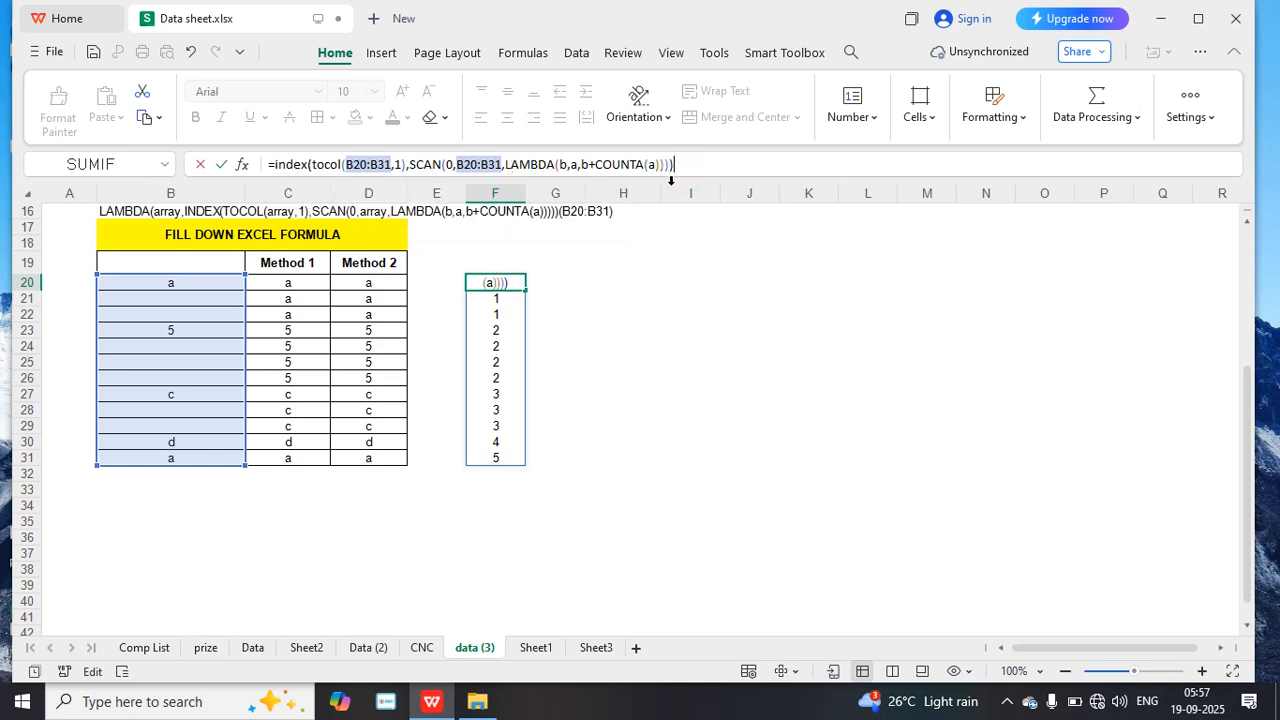
{"action": "key", "text": "Return"}
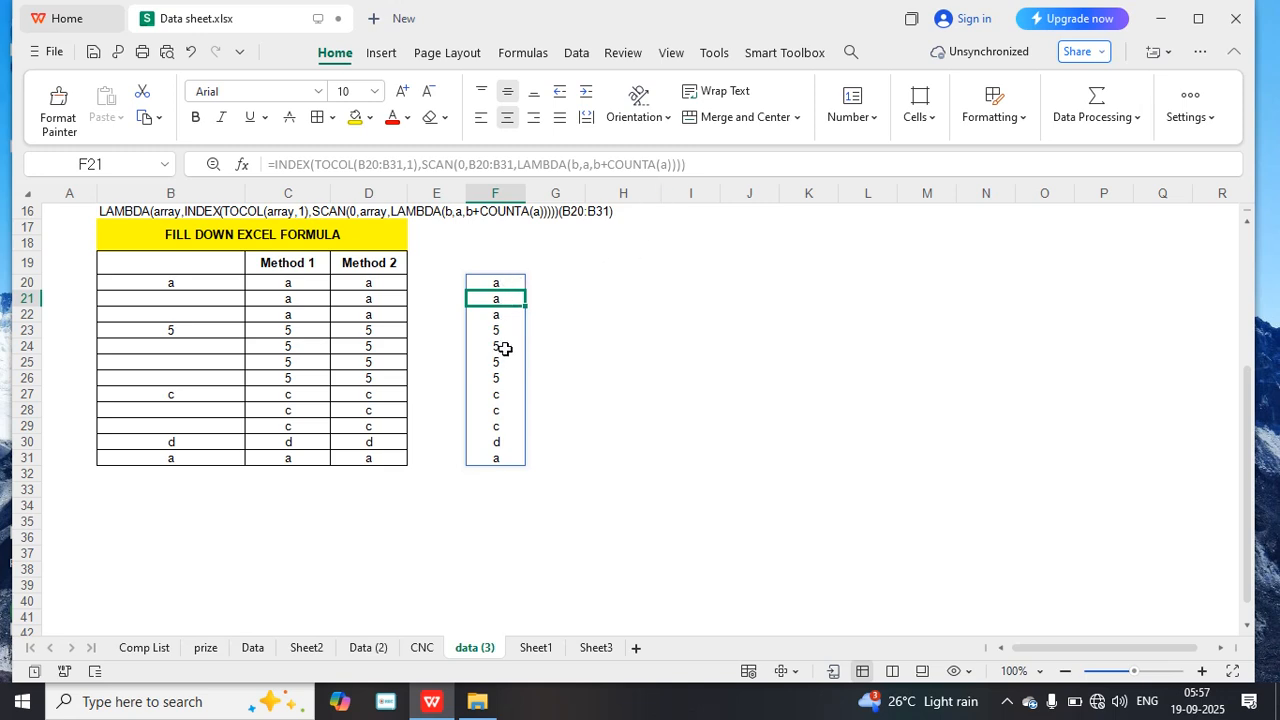
Test the fill-down formulas by changing B23 to hj and entering g in the blank cell B25.
{"action": "left_click", "coordinate": [222, 333]}
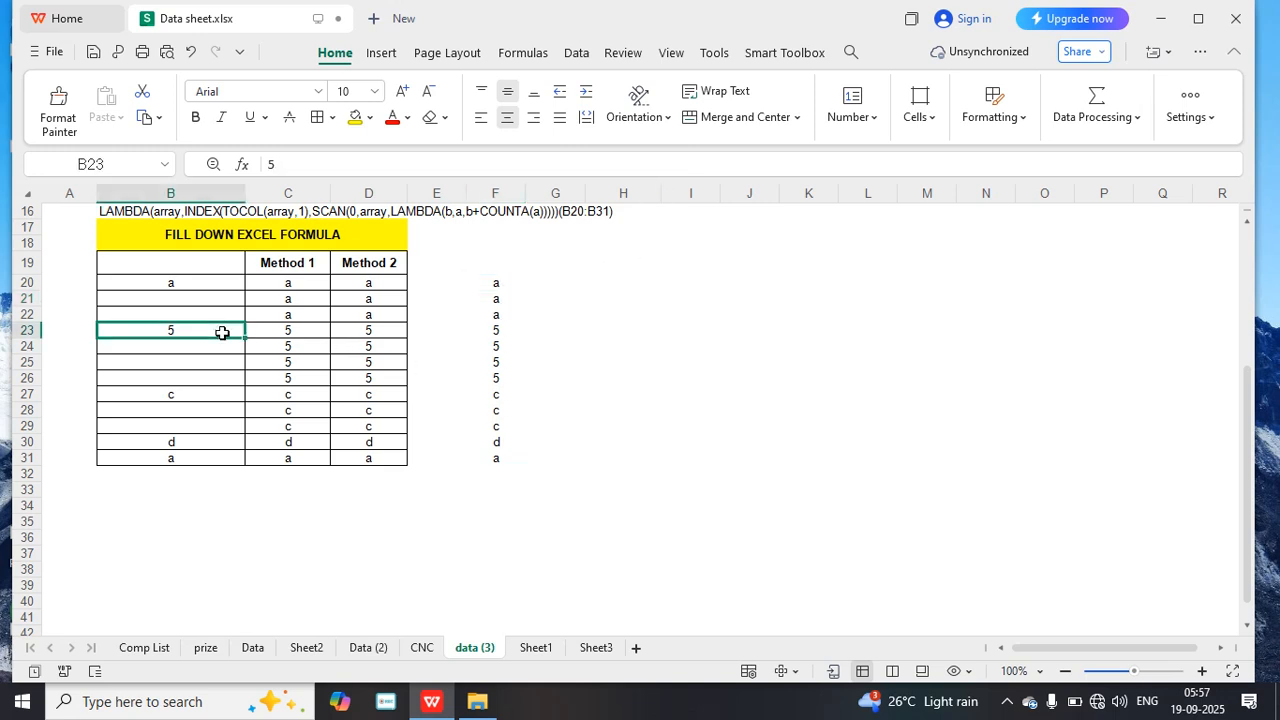
{"action": "type", "text": "hj"}
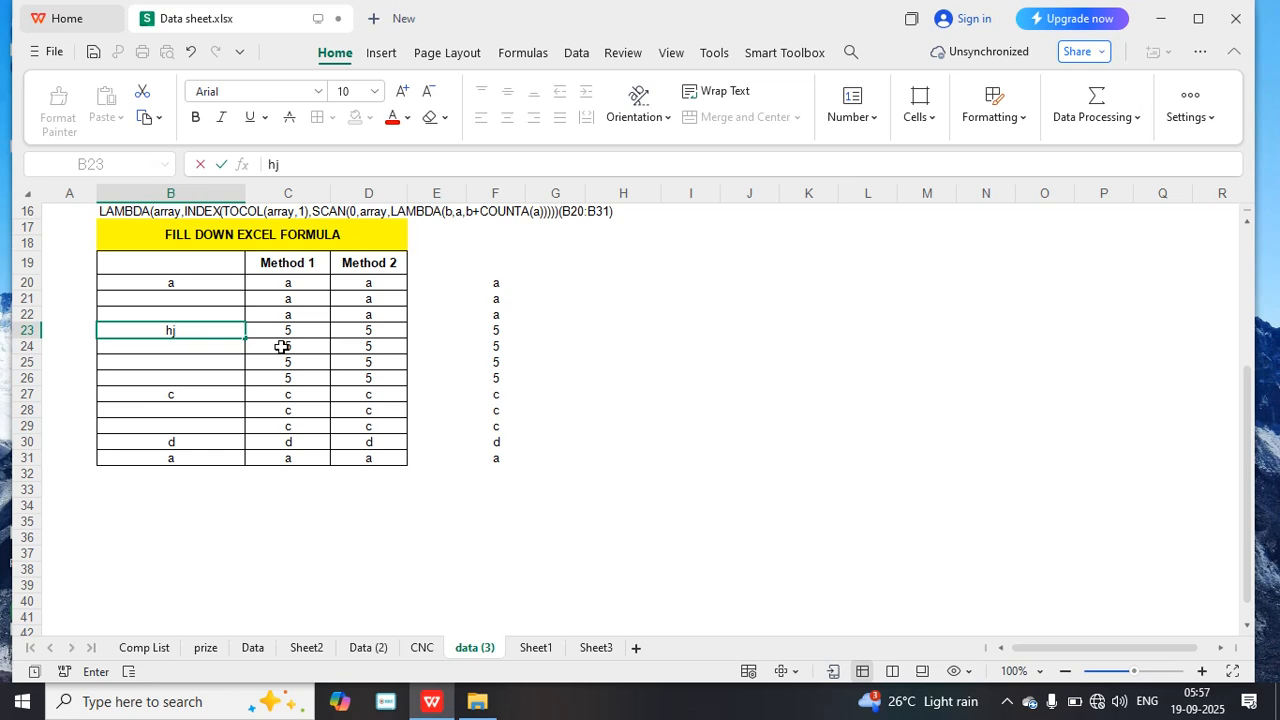
{"action": "key", "text": "Return"}
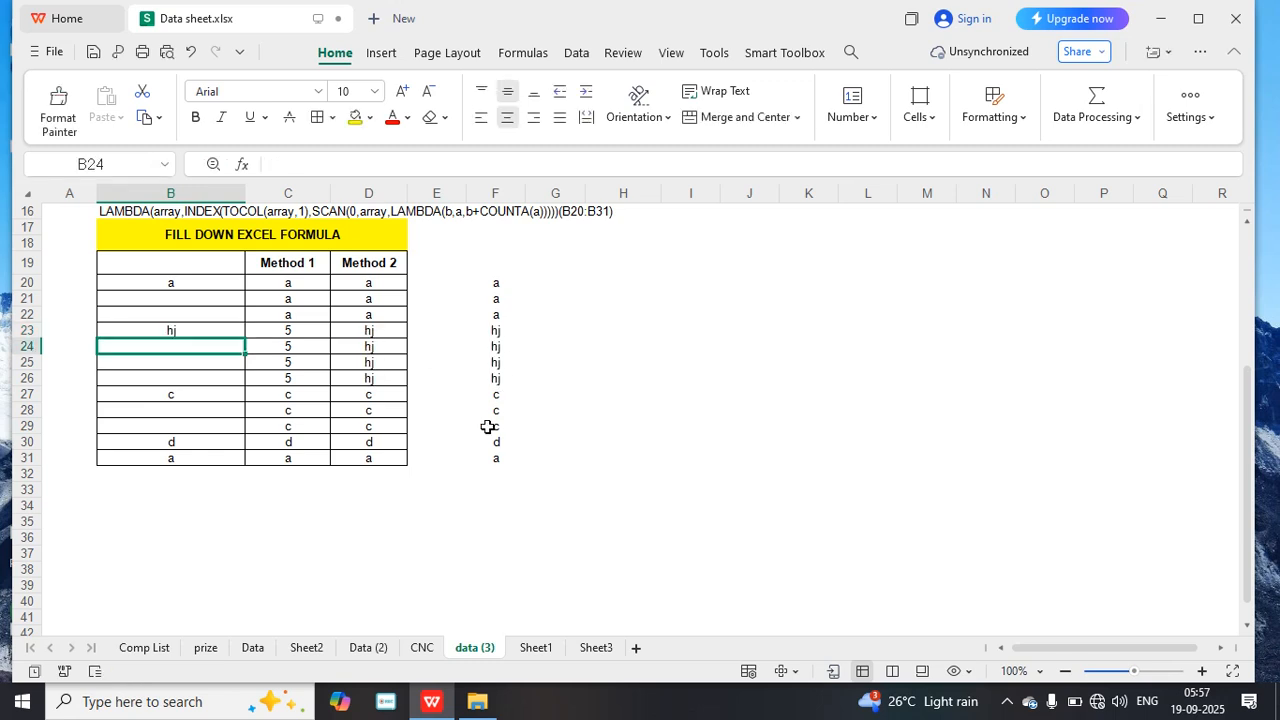
{"action": "left_click", "coordinate": [195, 362]}
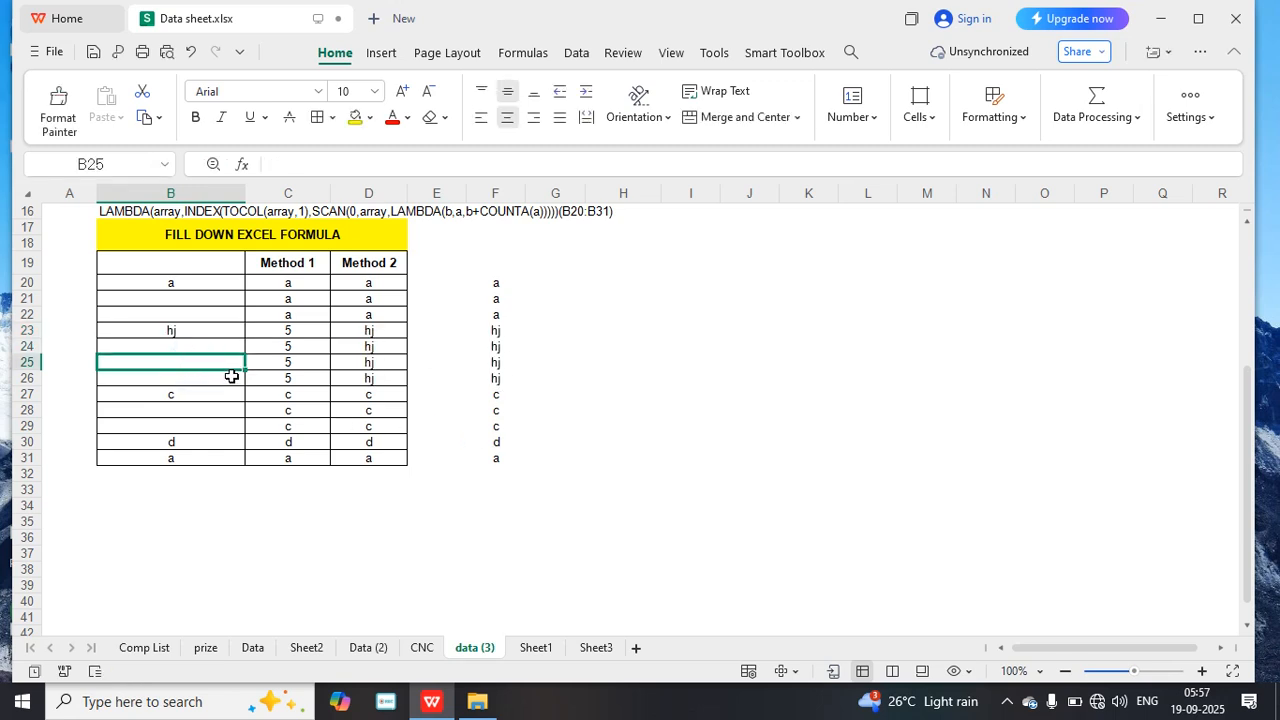
{"action": "type", "text": "g"}
{"action": "key", "text": "Return"}
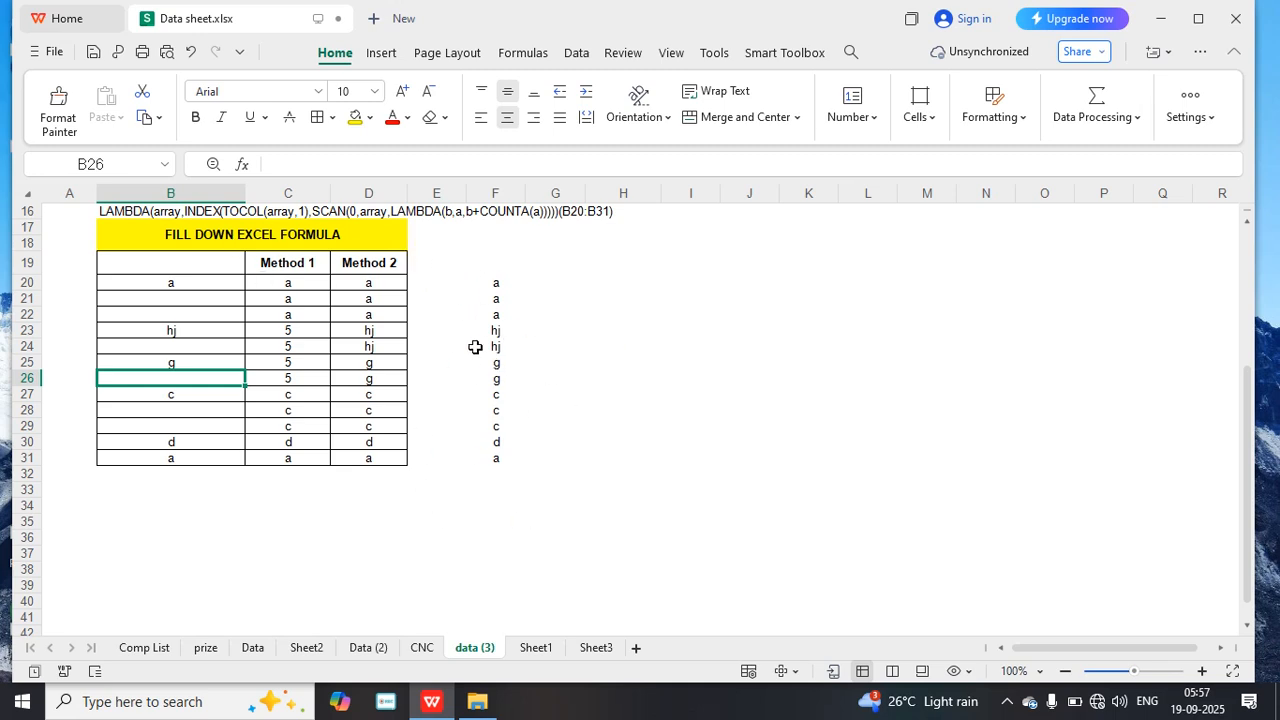
Start wrapping the INDEX formula in F20 in a LAMBDA function with array as its parameter.
{"action": "left_click", "coordinate": [491, 286]}
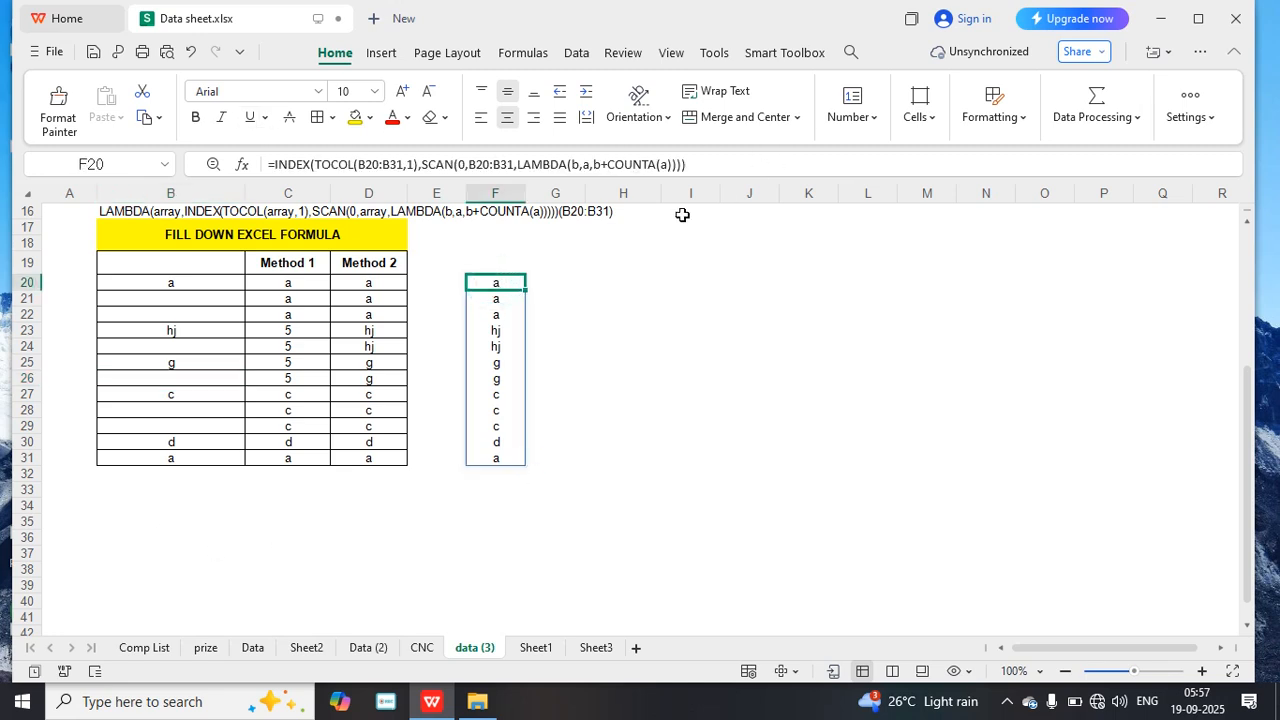
{"action": "left_click", "coordinate": [273, 163]}
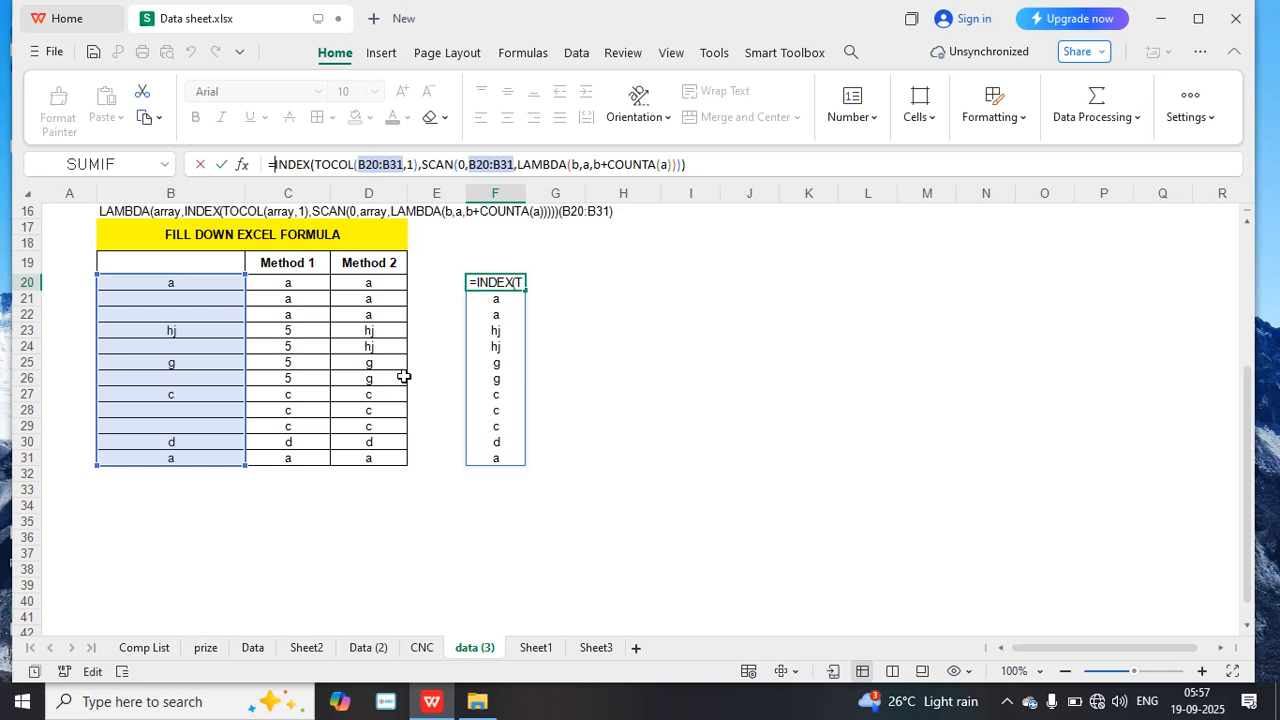
{"action": "type", "text": "la"}
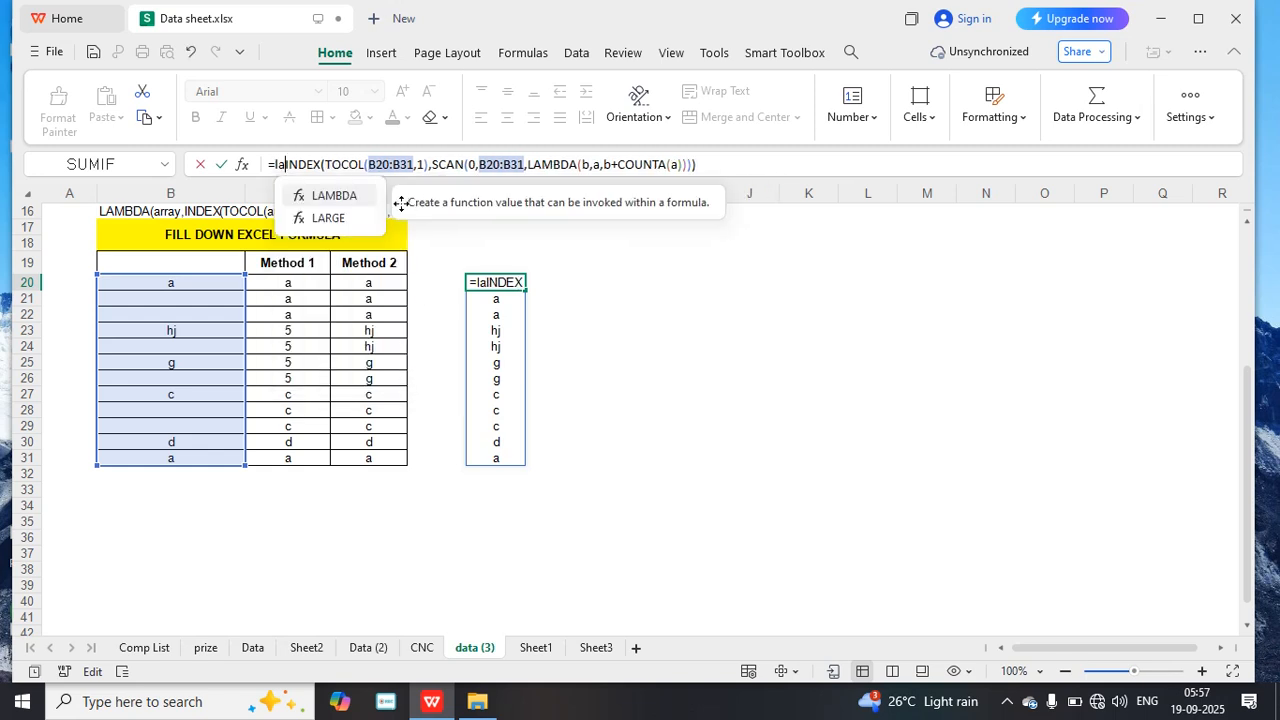
{"action": "double_click", "coordinate": [345, 196]}
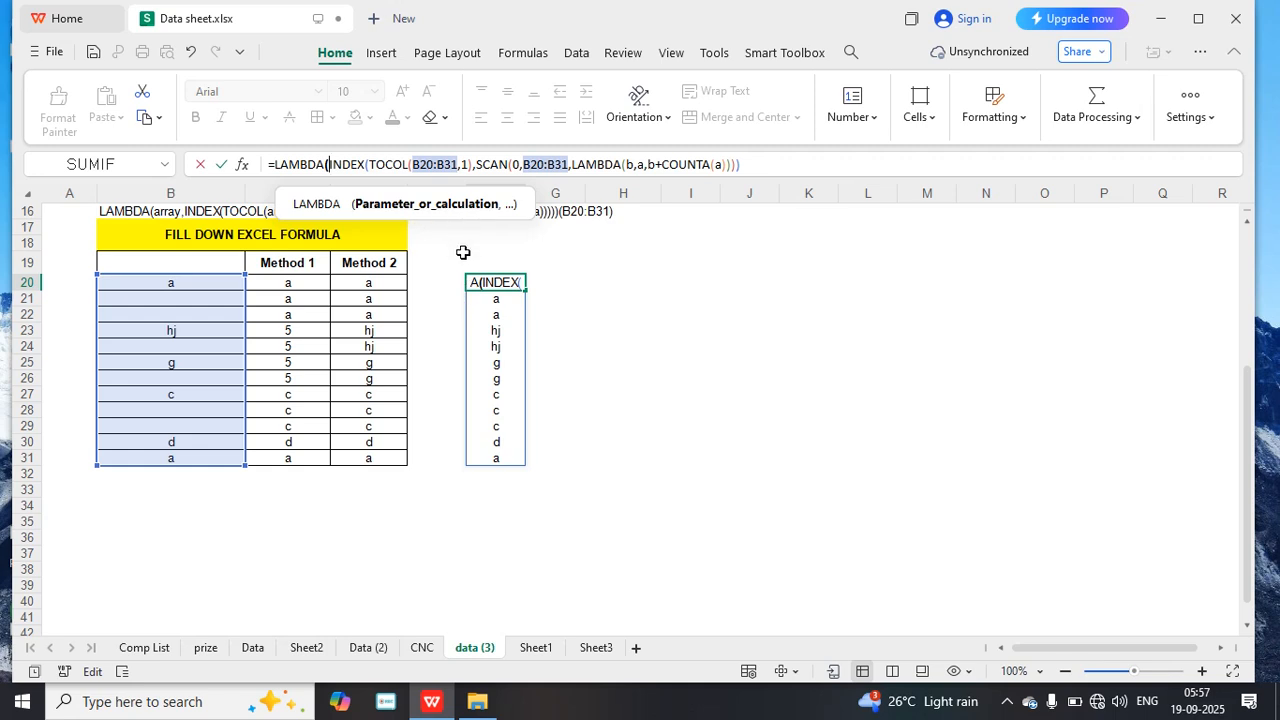
{"action": "type", "text": "arr"}
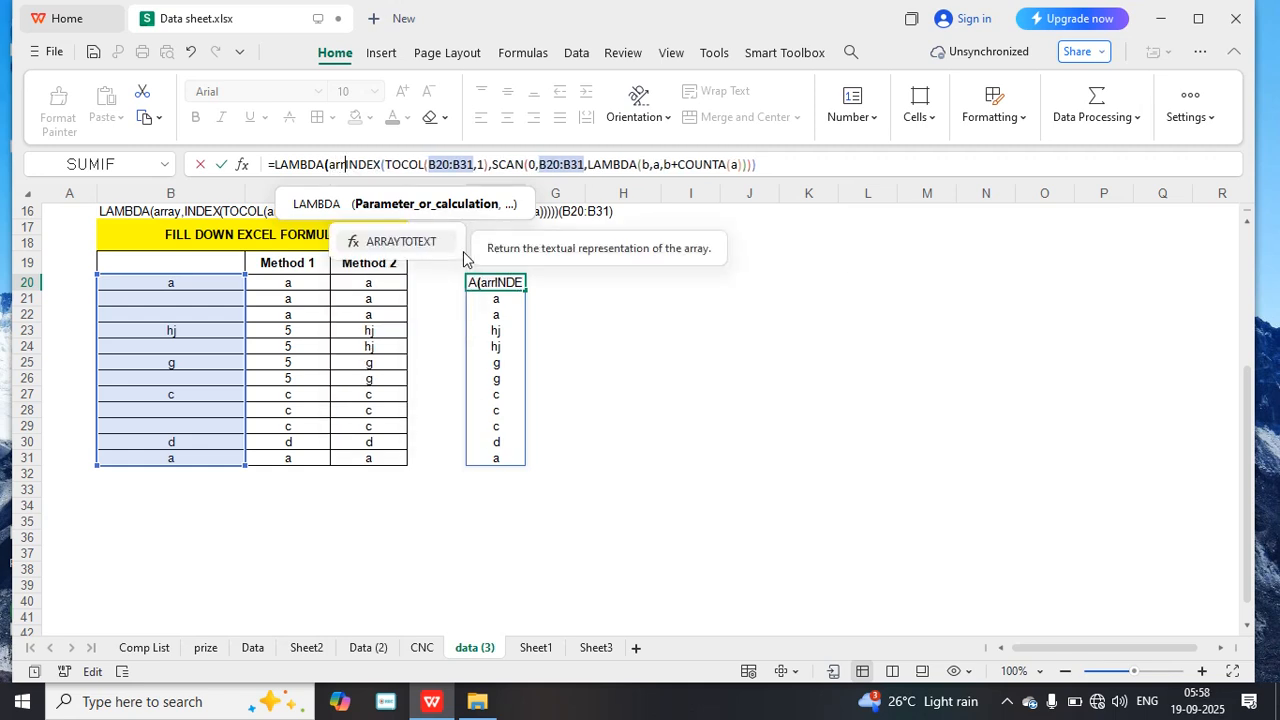
{"action": "type", "text": "a"}
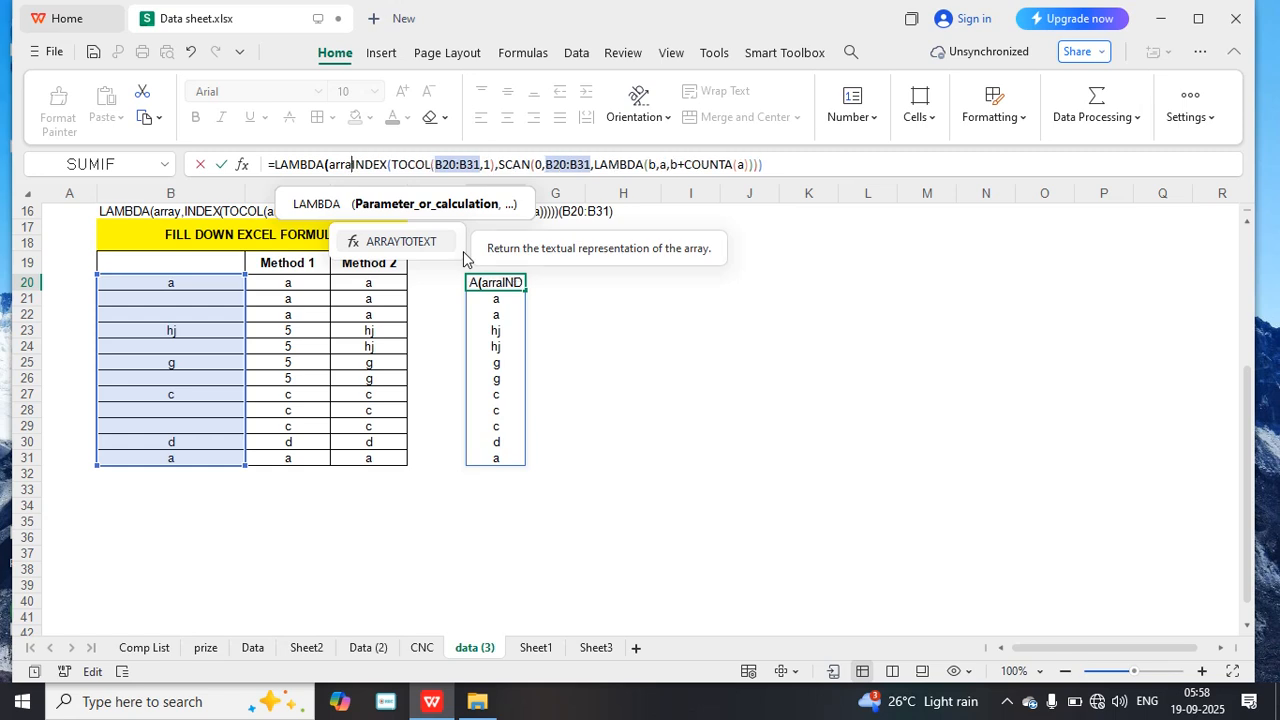
{"action": "type", "text": "y"}
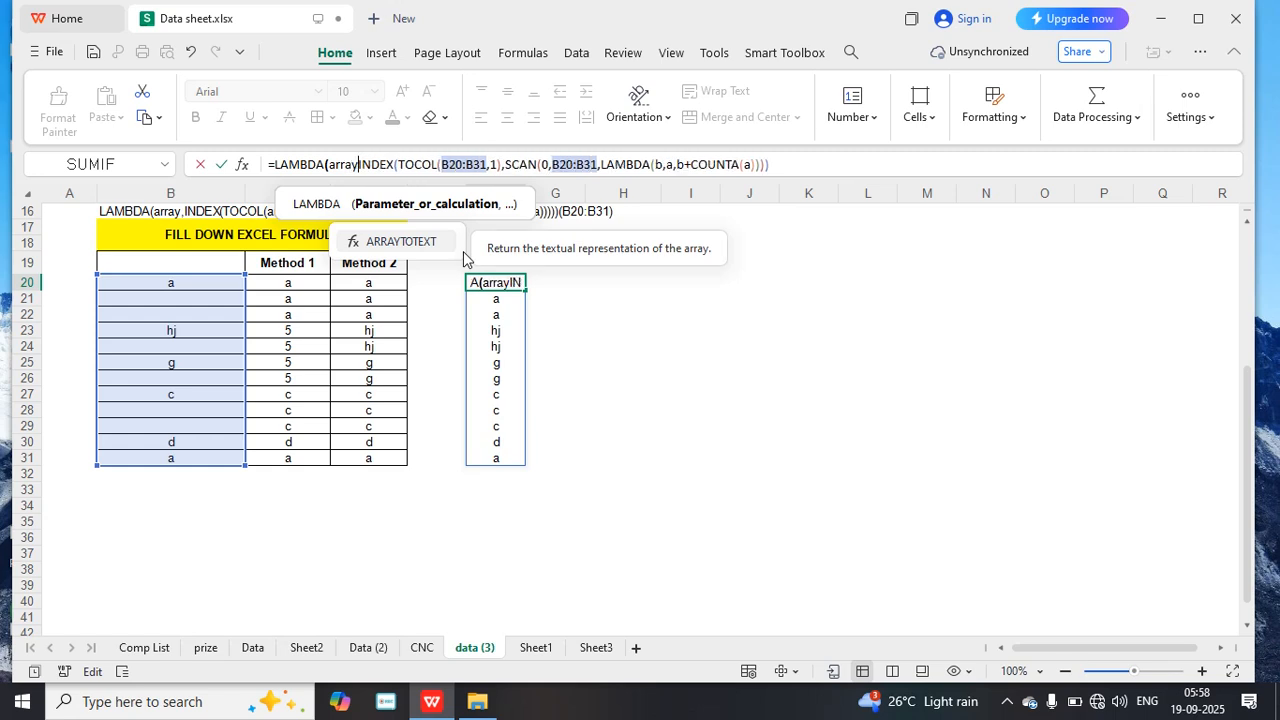
{"action": "type", "text": ","}
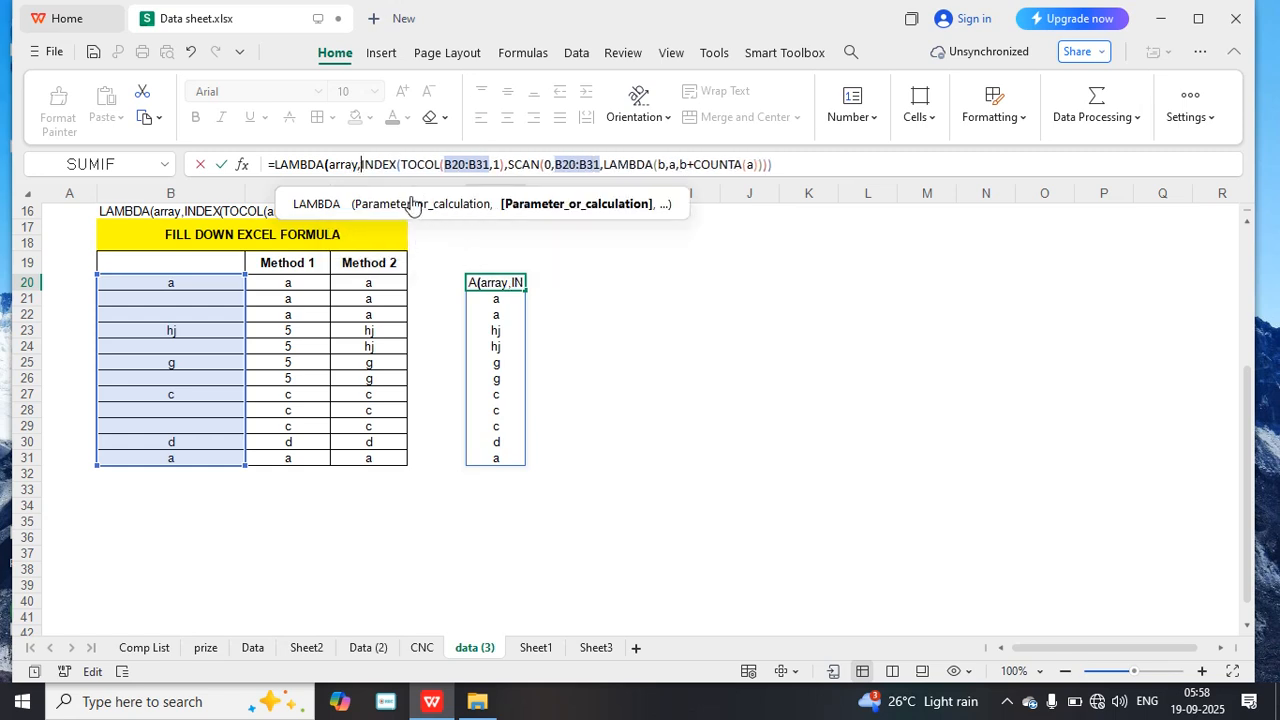
Replace the B20:B31 references inside TOCOL and SCAN with the array parameter.
{"action": "double_click", "coordinate": [488, 164]}
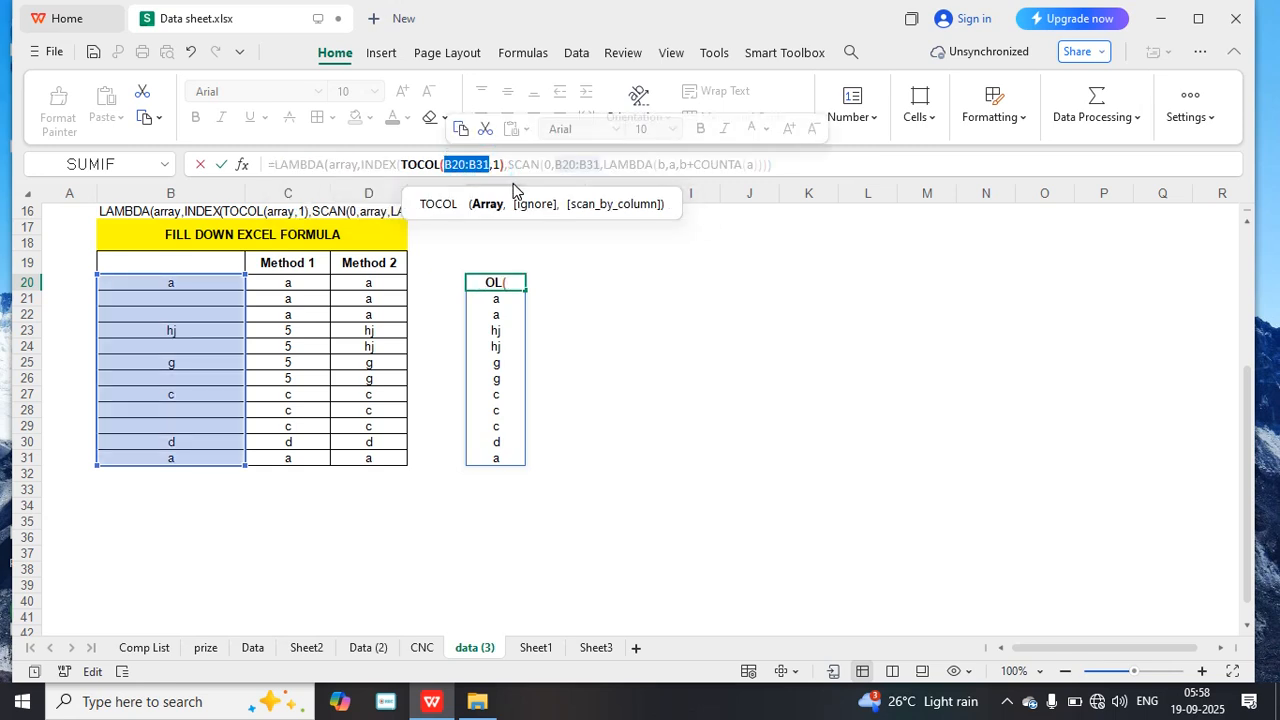
{"action": "type", "text": "a"}
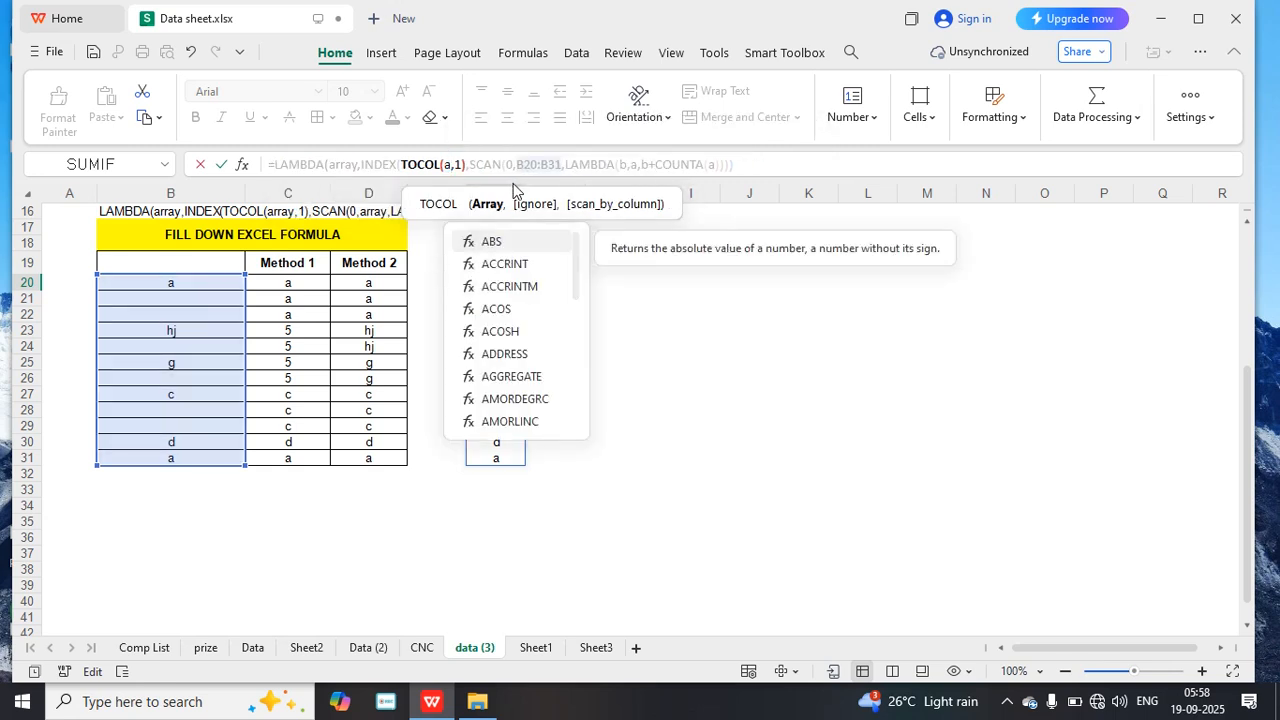
{"action": "type", "text": "r"}
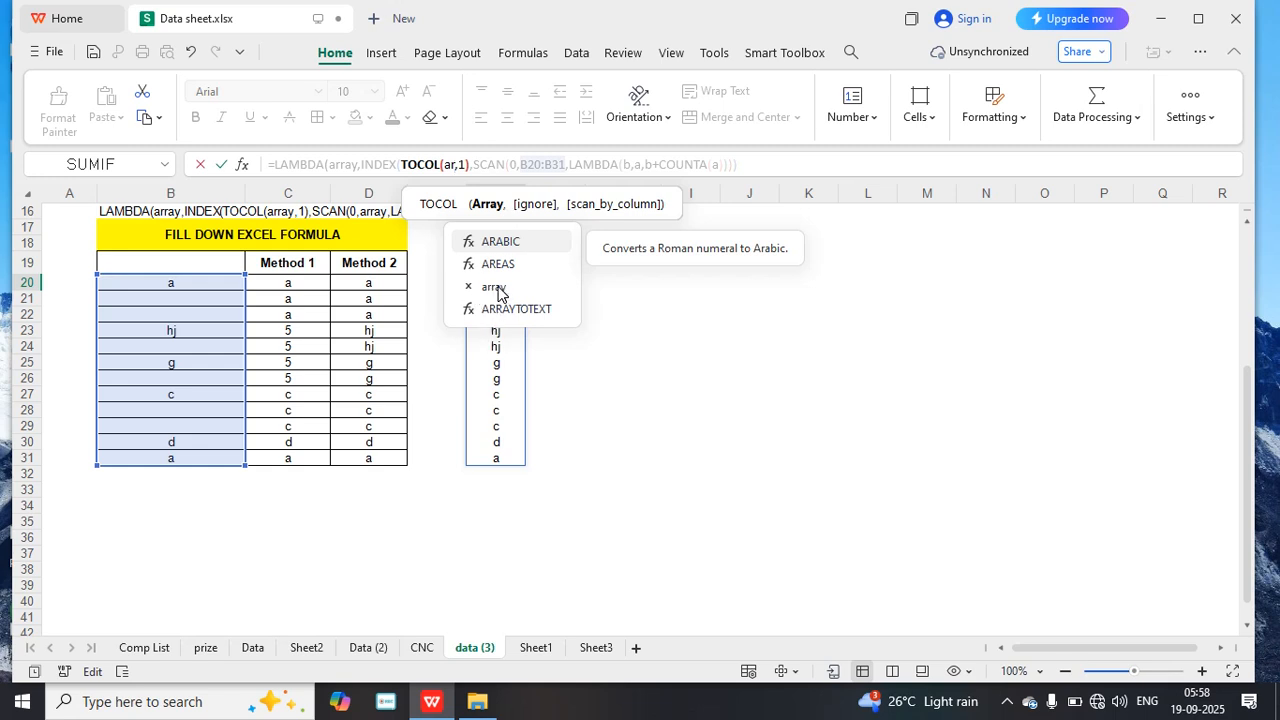
{"action": "double_click", "coordinate": [494, 287]}
{"action": "double_click", "coordinate": [541, 164]}
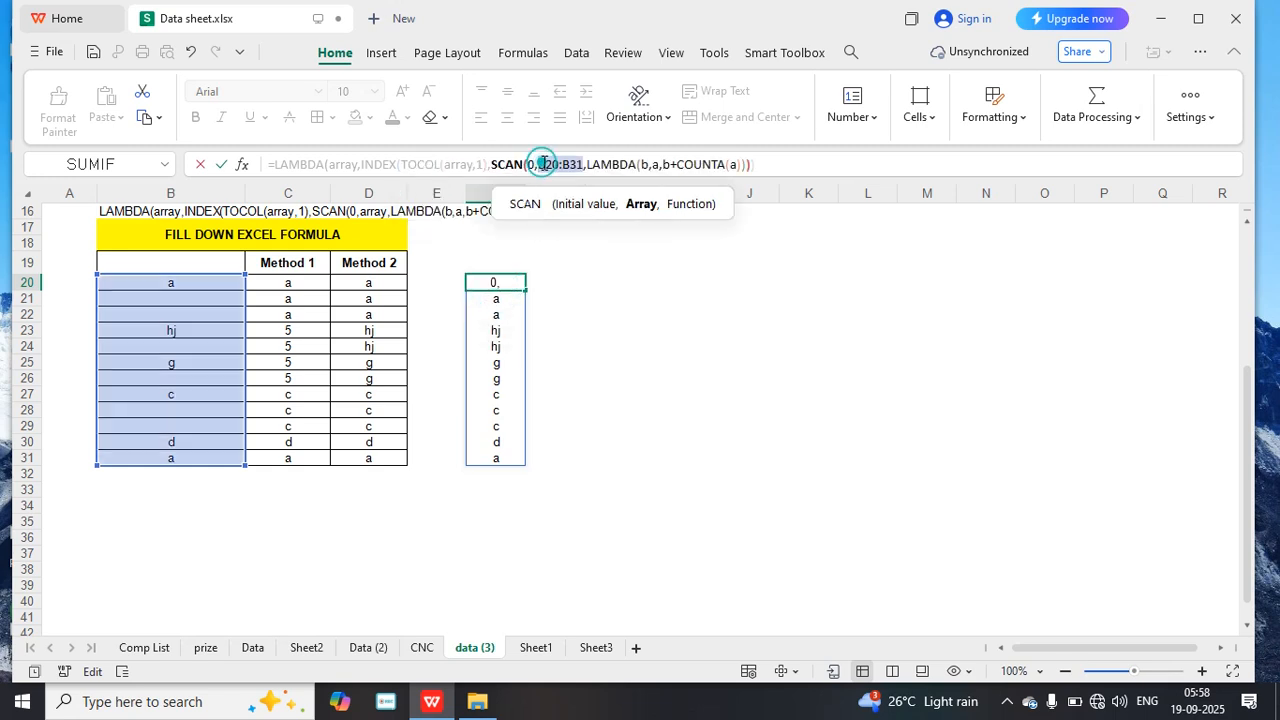
{"action": "left_click_drag", "start_coordinate": [582, 164], "coordinate": [538, 160]}
{"action": "type", "text": "ar"}
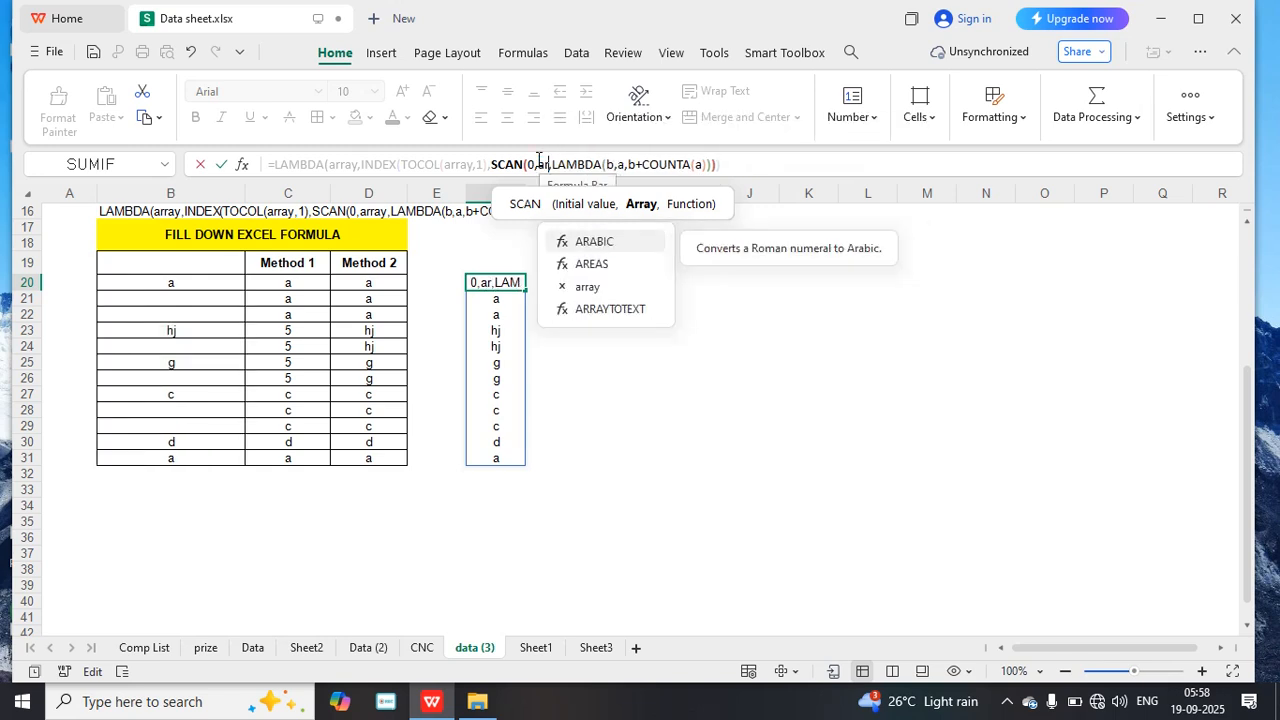
{"action": "left_click", "coordinate": [601, 286]}
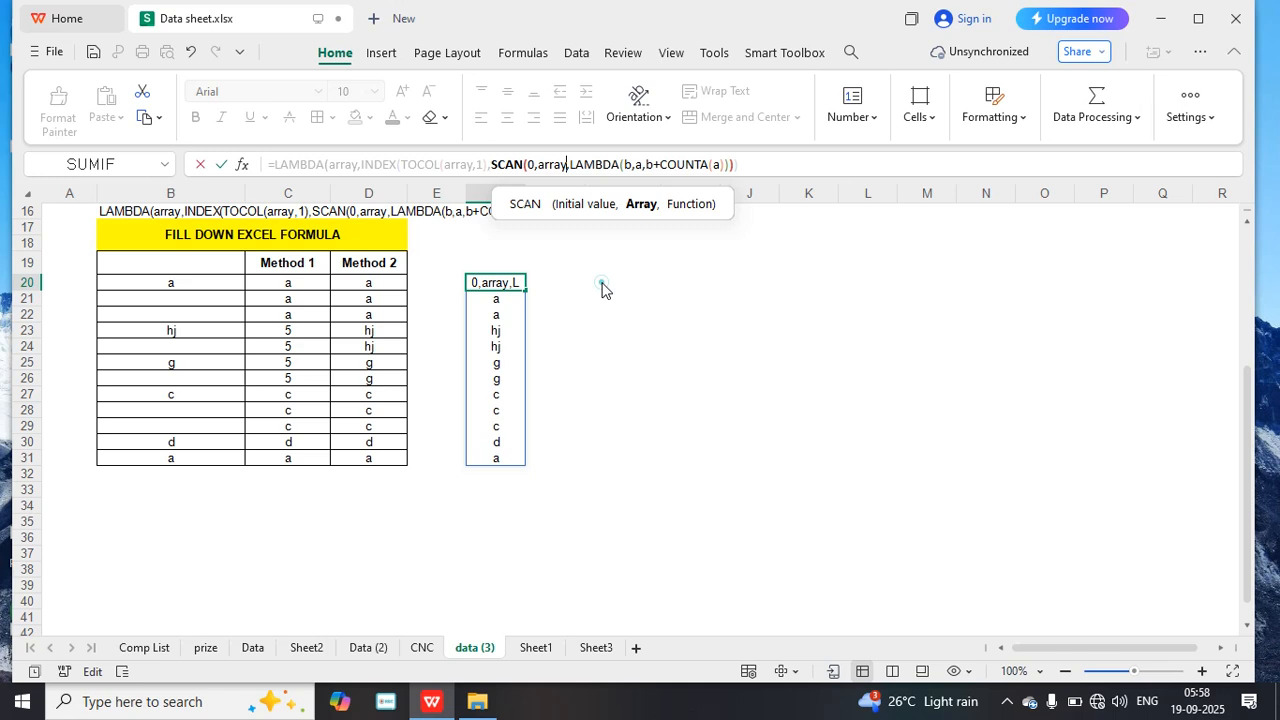
Rename the inner LAMBDA's parameter a to array, both in its parameter list and inside COUNTA.
{"action": "left_click", "coordinate": [637, 165]}
{"action": "double_click", "coordinate": [638, 164]}
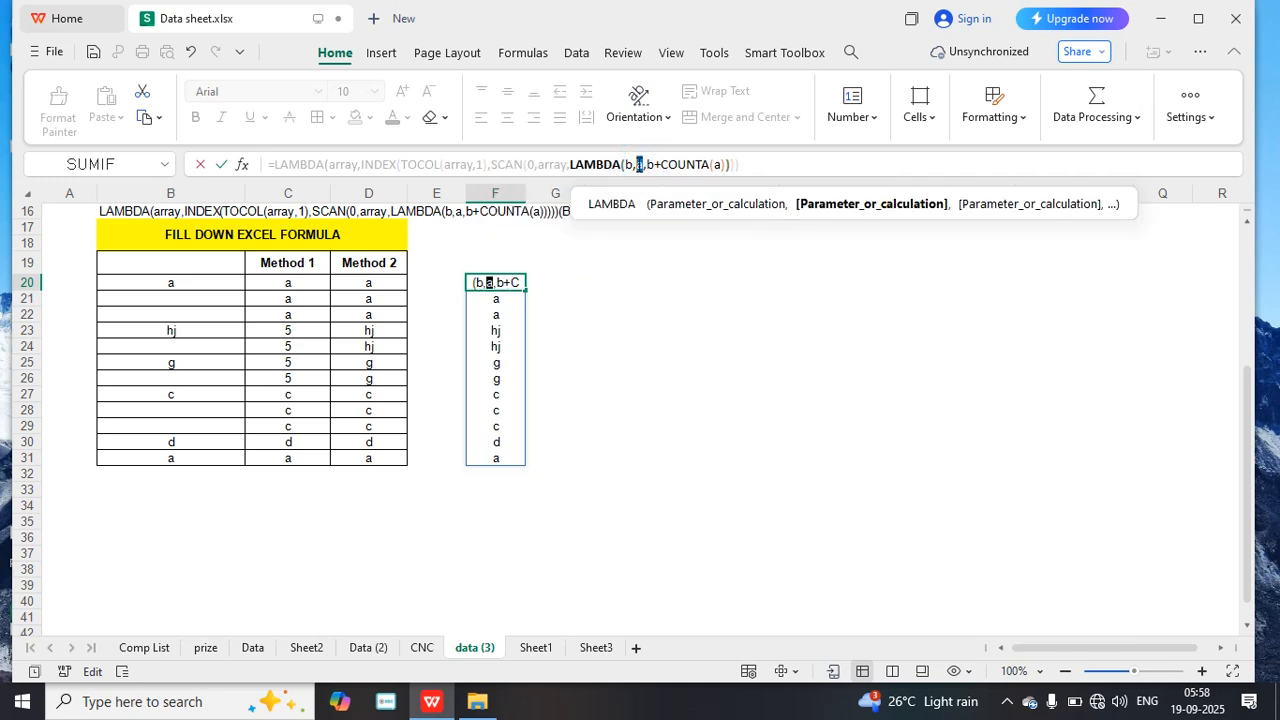
{"action": "type", "text": "arr"}
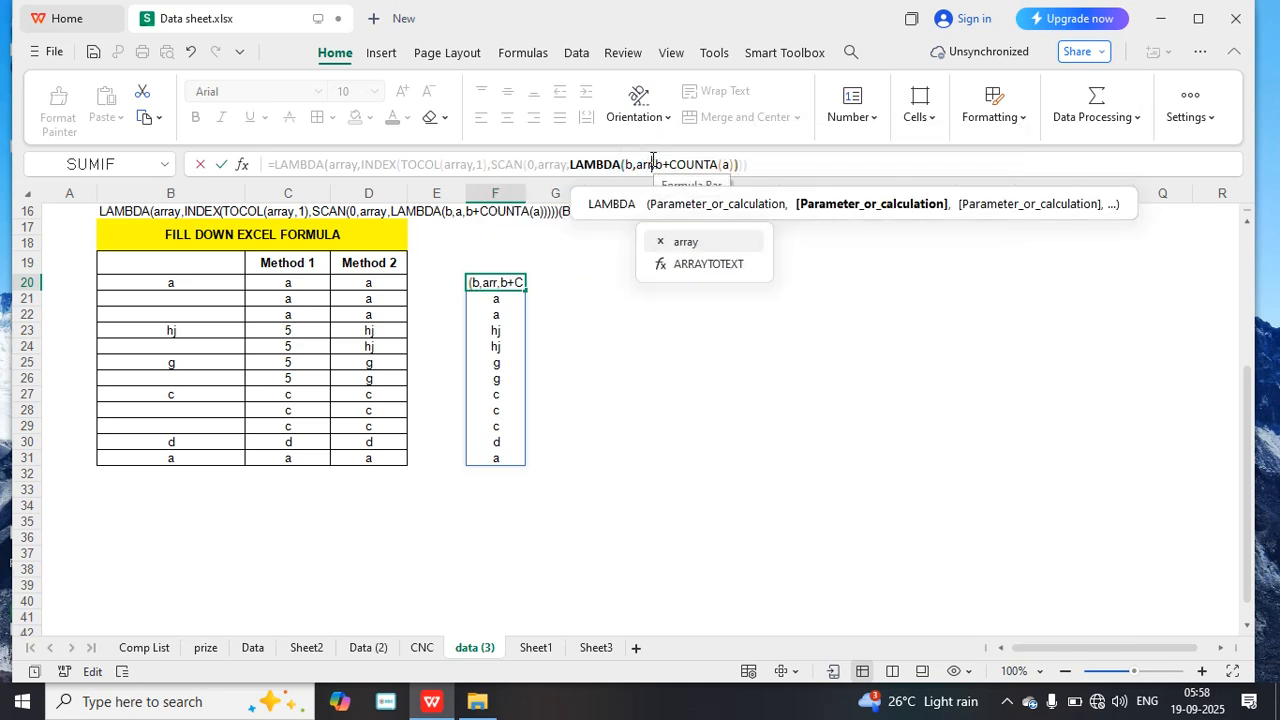
{"action": "left_click", "coordinate": [687, 241]}
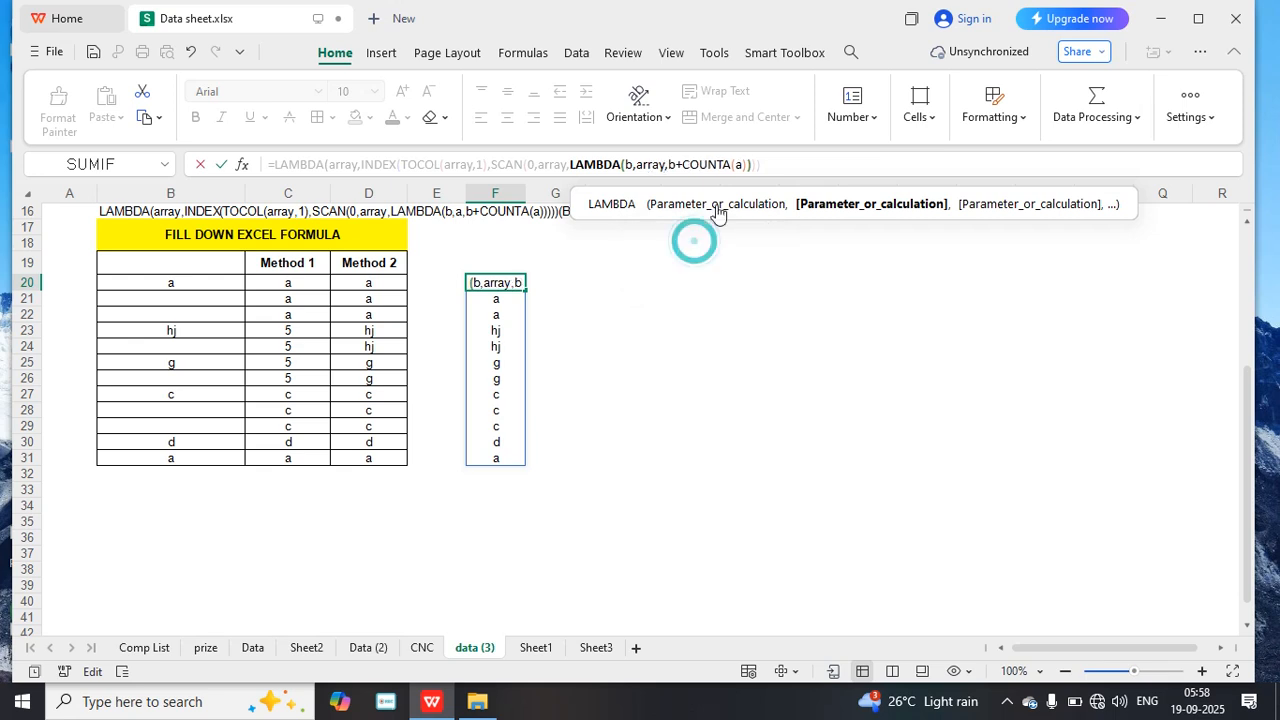
{"action": "left_click", "coordinate": [742, 164]}
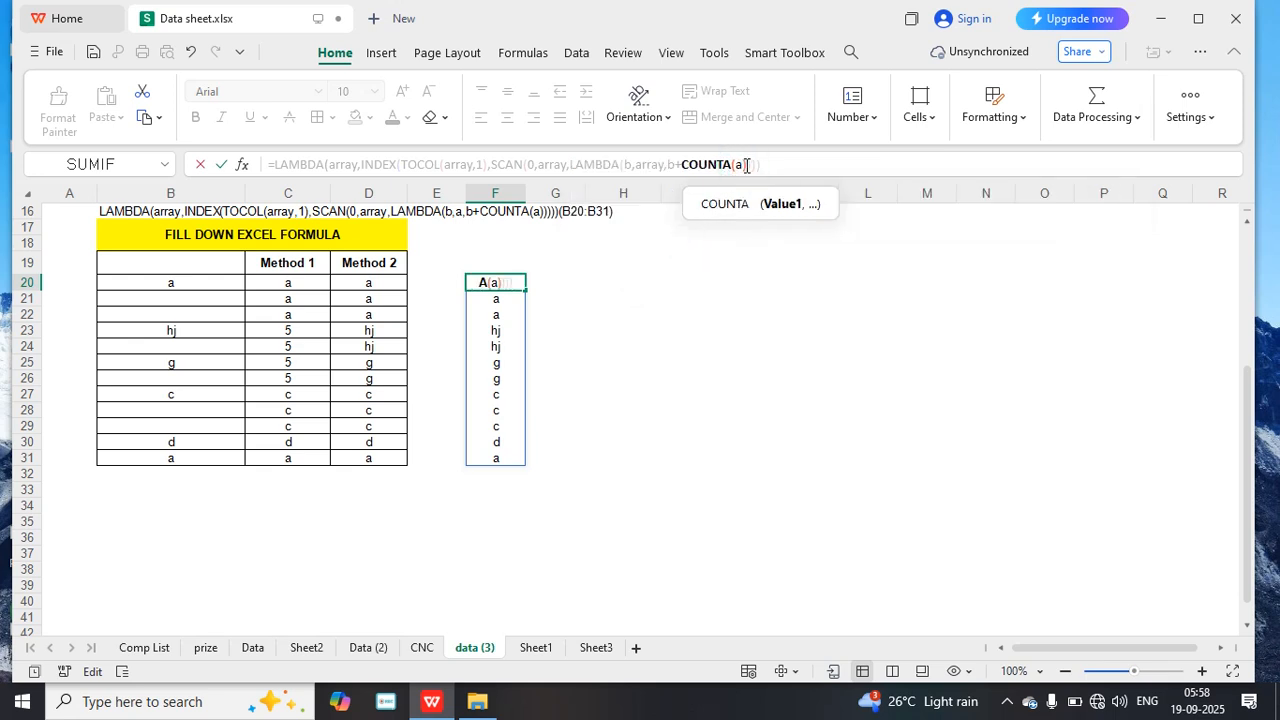
{"action": "key", "text": "BackSpace"}
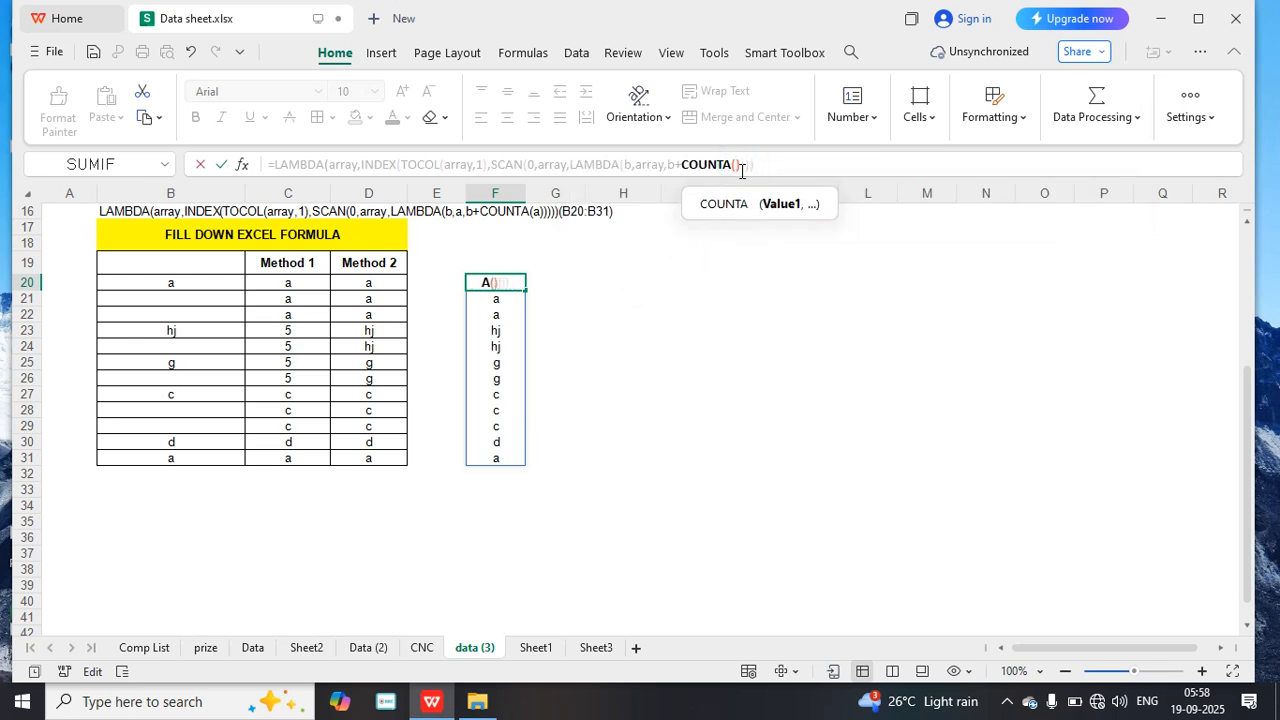
{"action": "type", "text": "arr"}
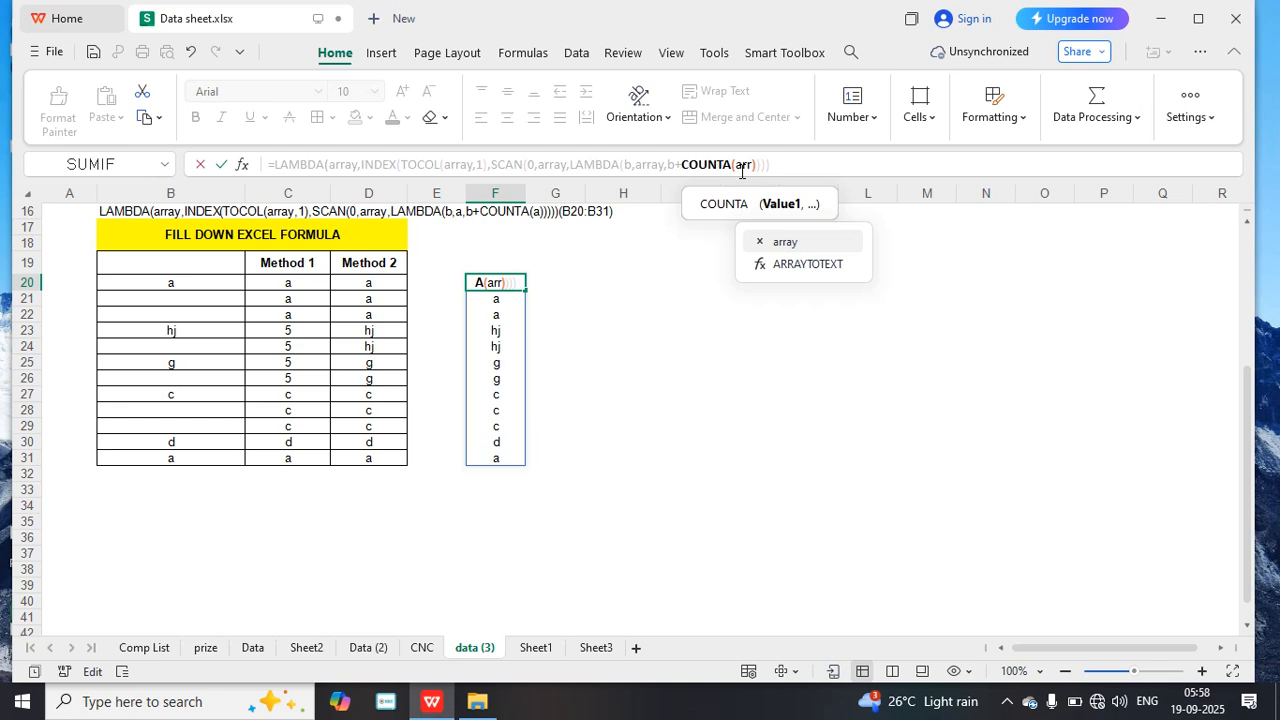
{"action": "double_click", "coordinate": [805, 242]}
Close the outer LAMBDA, pass it the range B20:B31 as its argument and enter the formula in F20.
{"action": "left_click", "coordinate": [812, 164]}
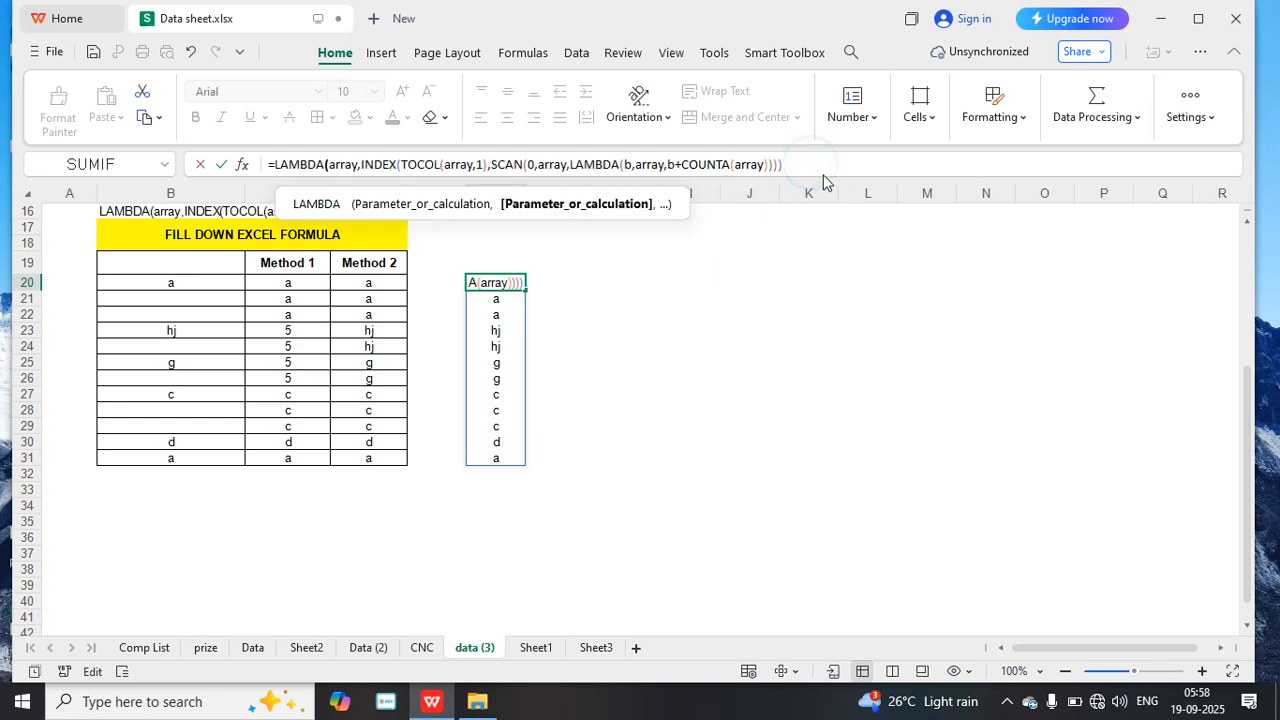
{"action": "type", "text": ")"}
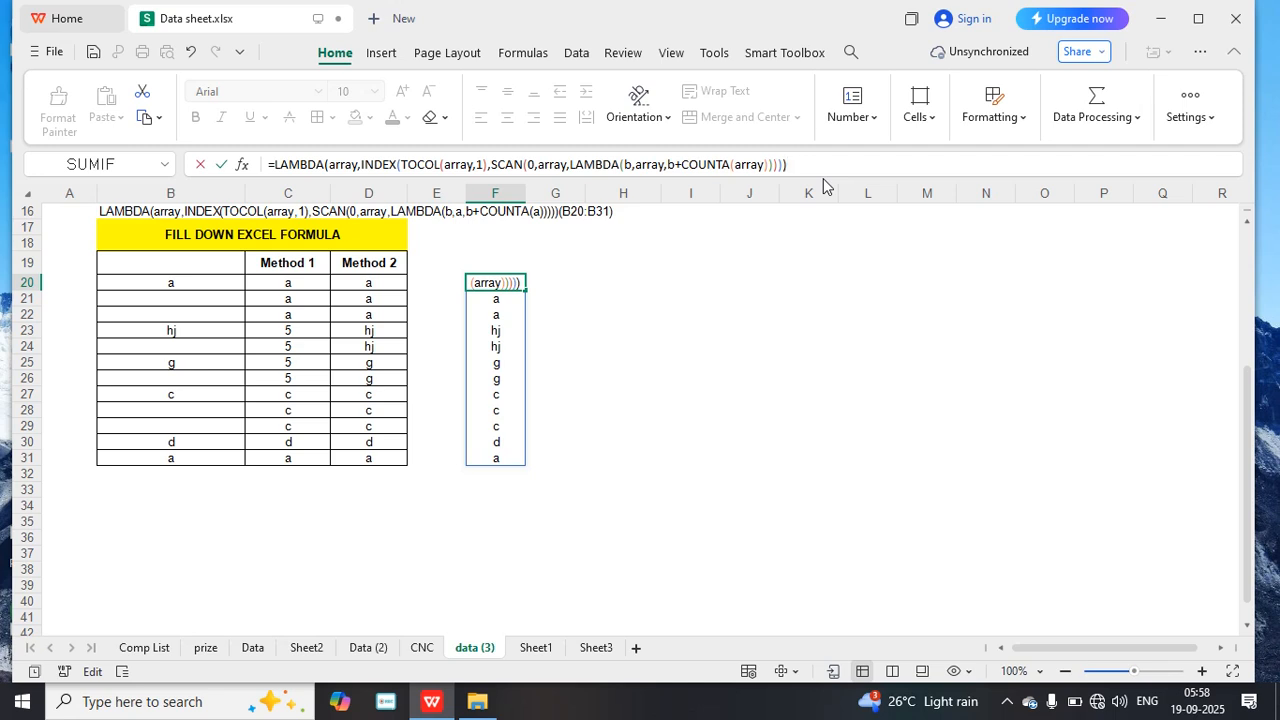
{"action": "type", "text": "("}
{"action": "left_click_drag", "start_coordinate": [191, 290], "coordinate": [187, 455]}
{"action": "type", "text": ")"}
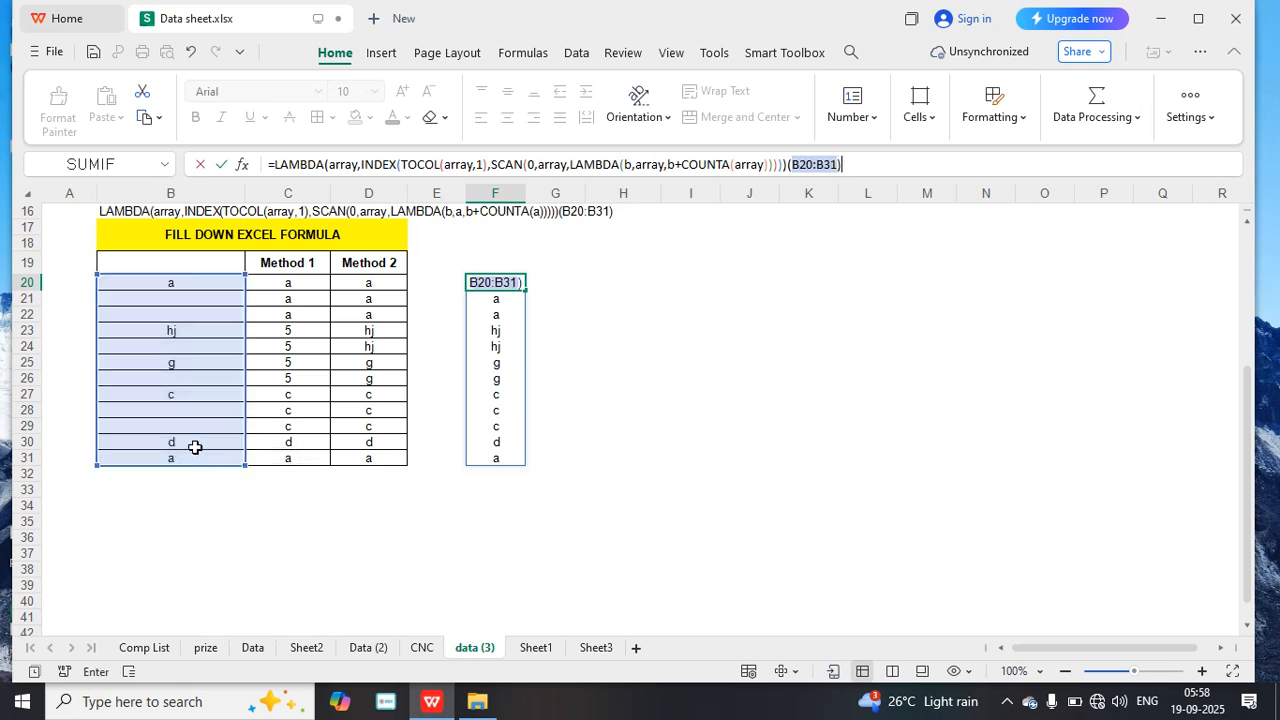
{"action": "key", "text": "Return"}
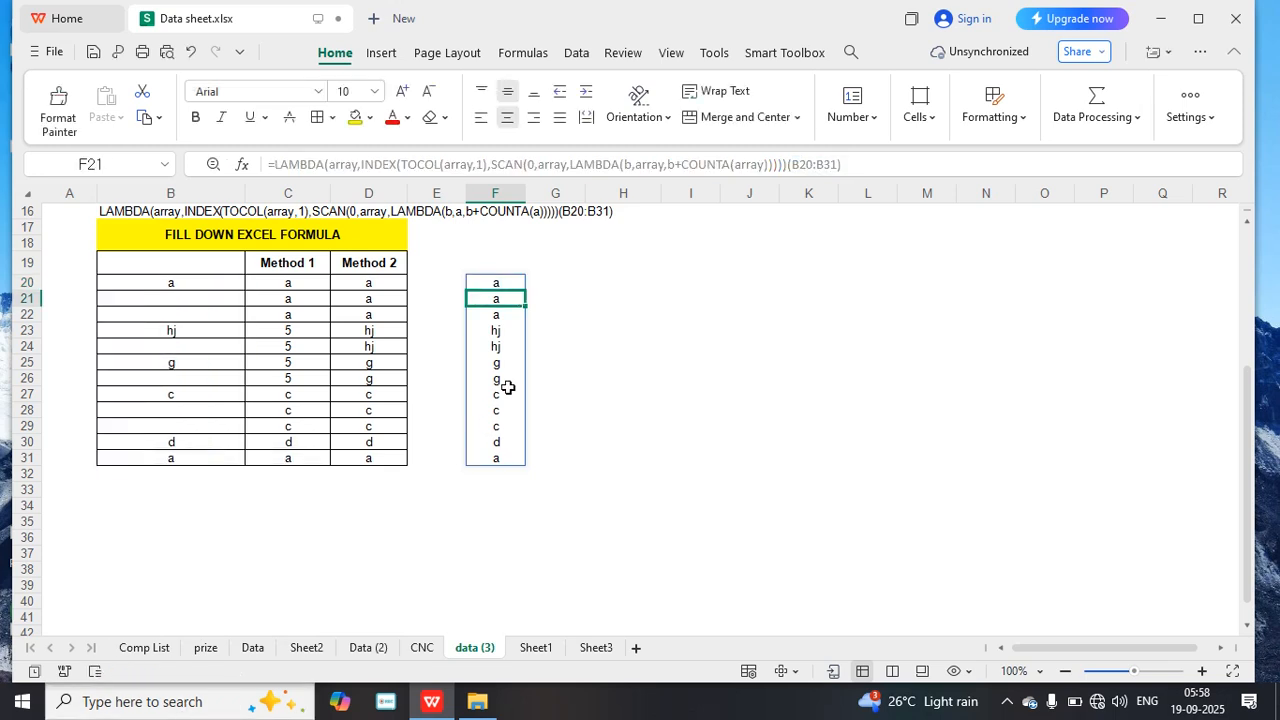
Copy the LAMBDA expression from F20 without its trailing (B20:B31) argument, leaving the cell's formula as it is.
{"action": "left_click", "coordinate": [510, 284]}
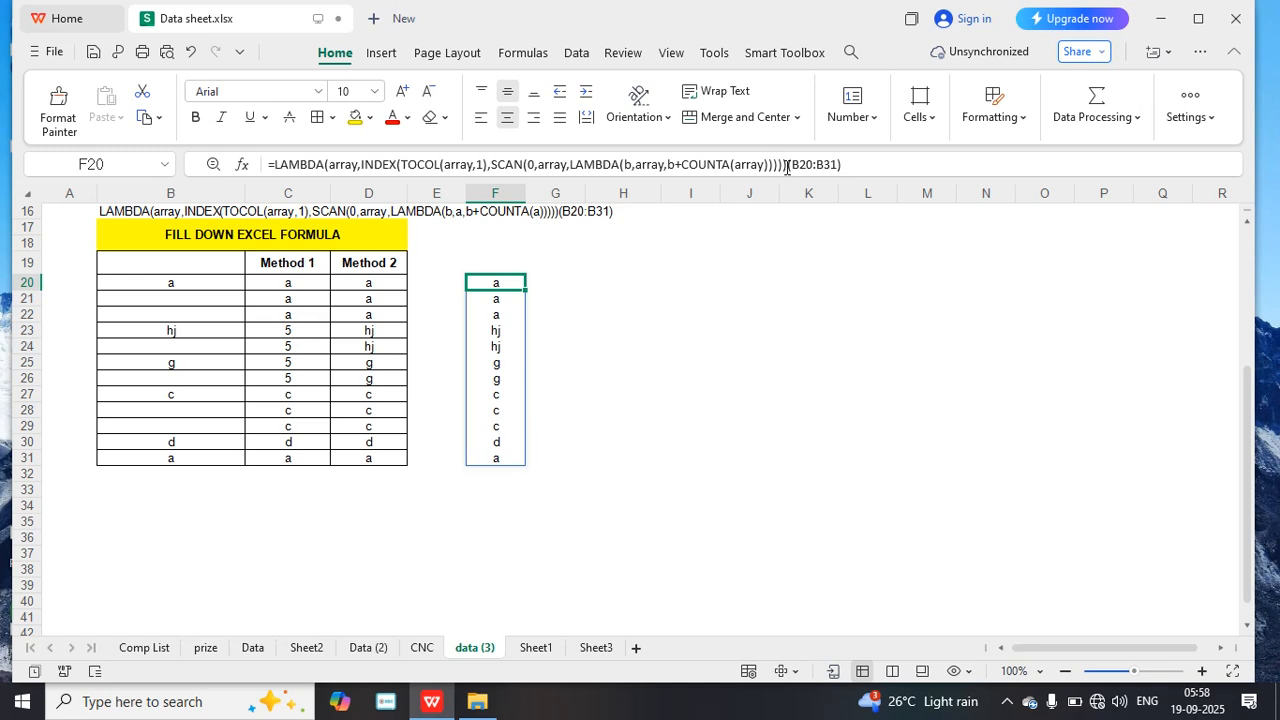
{"action": "left_click_drag", "start_coordinate": [788, 164], "coordinate": [260, 162]}
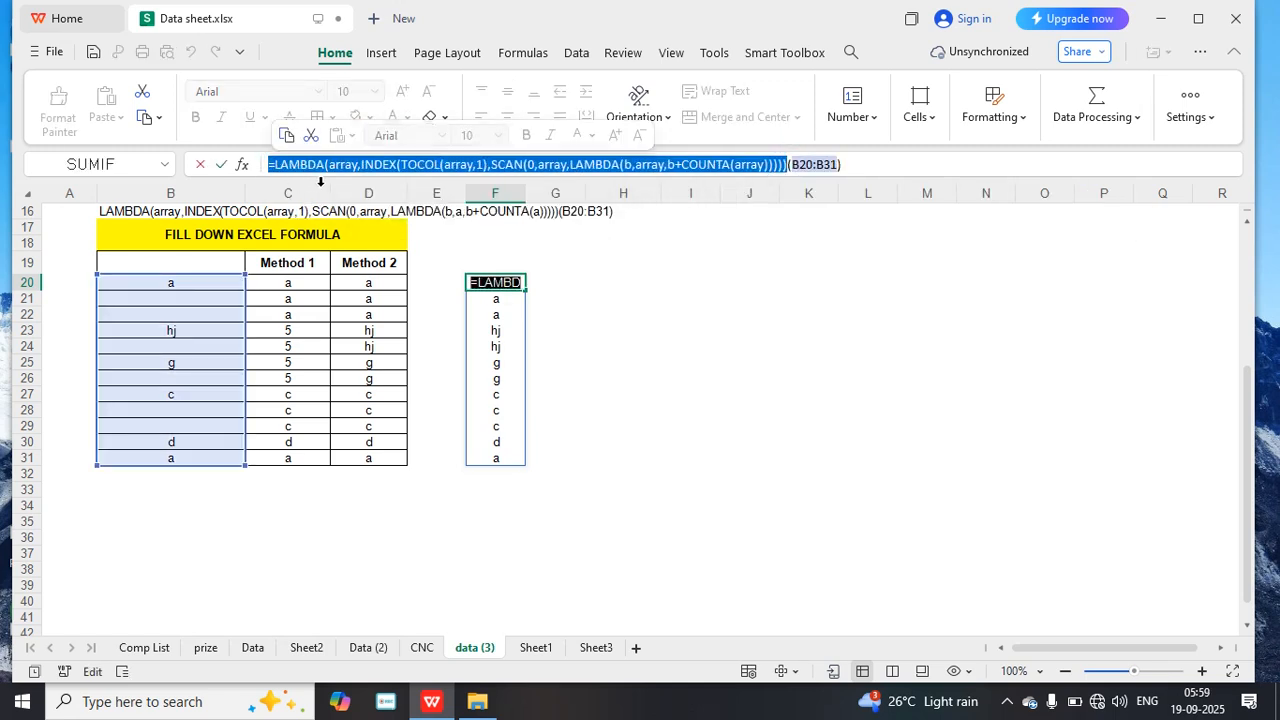
{"action": "key", "text": "ctrl+c"}
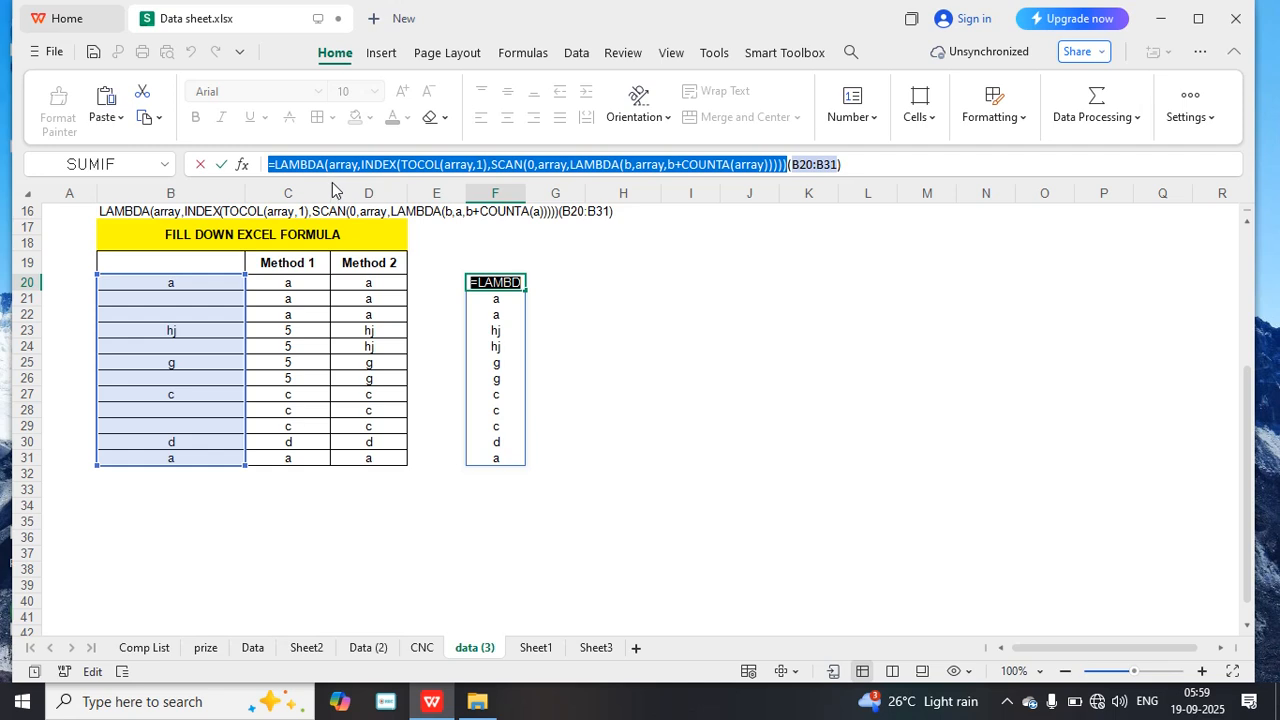
{"action": "key", "text": "Escape"}
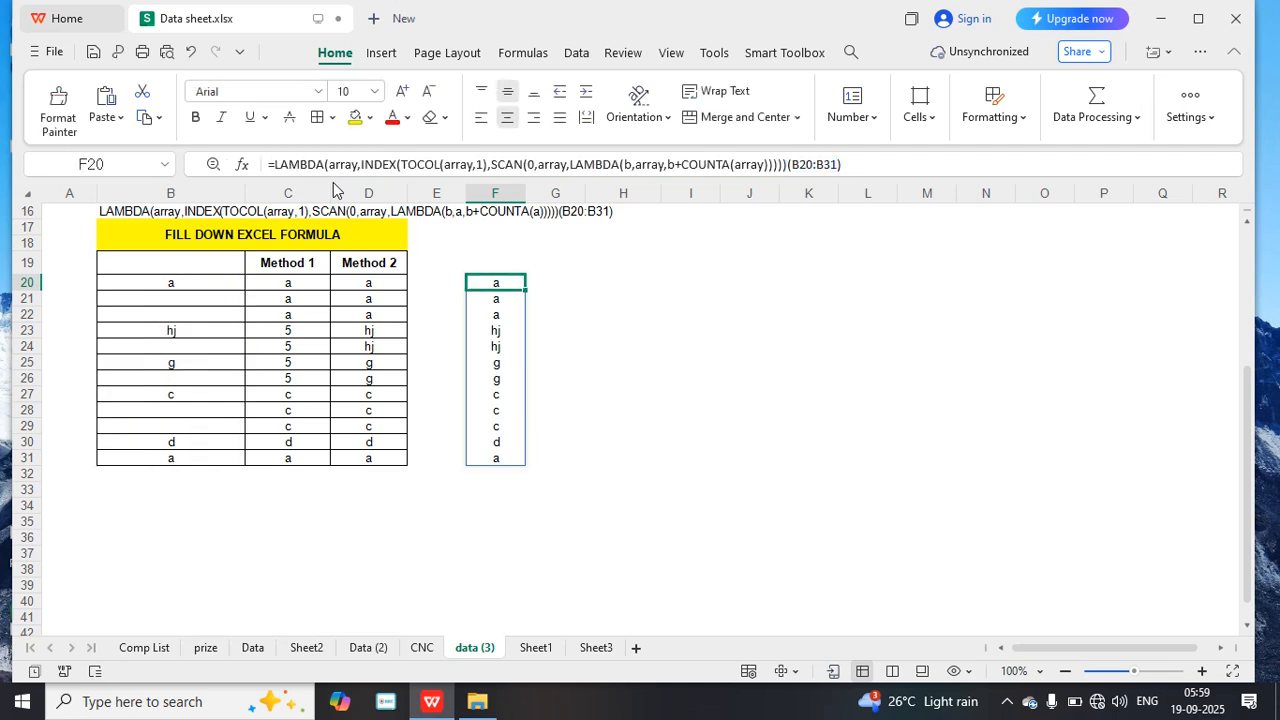
Define a workbook-scoped name FILLDOUWN_LOGA that refers to the copied LAMBDA expression, and close the Name Manager.
{"action": "left_click", "coordinate": [521, 54]}
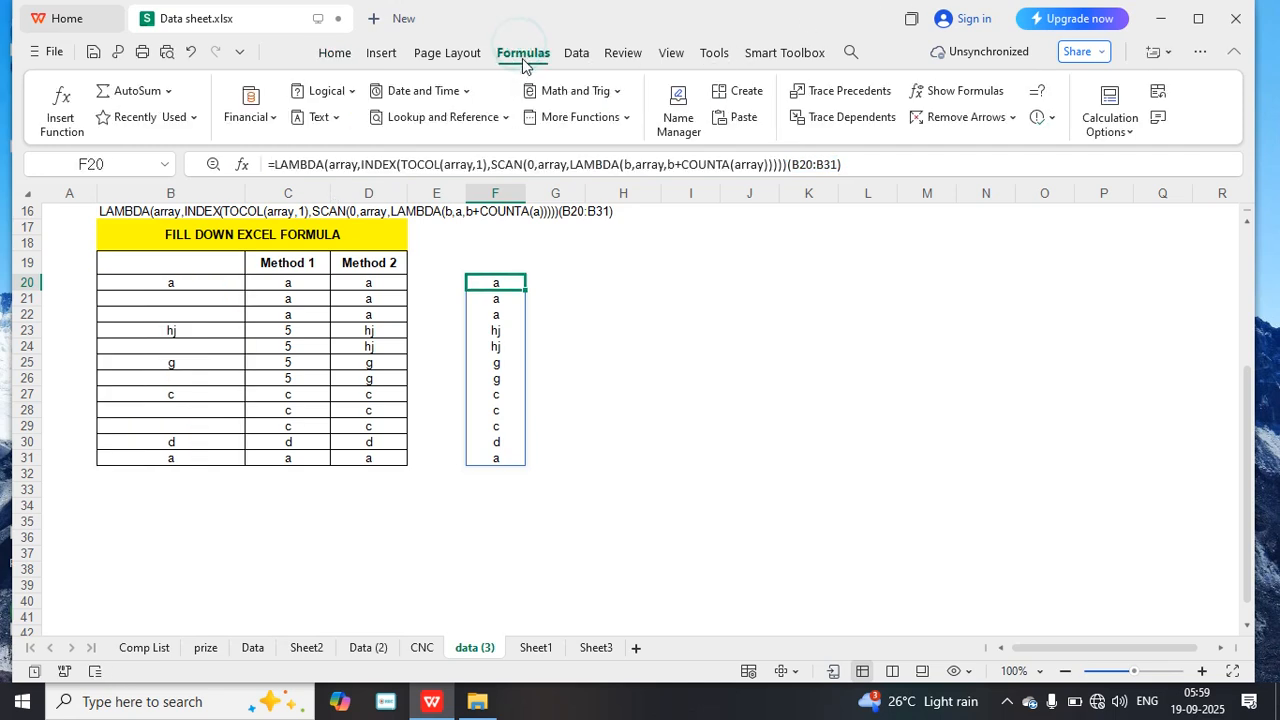
{"action": "left_click", "coordinate": [670, 124]}
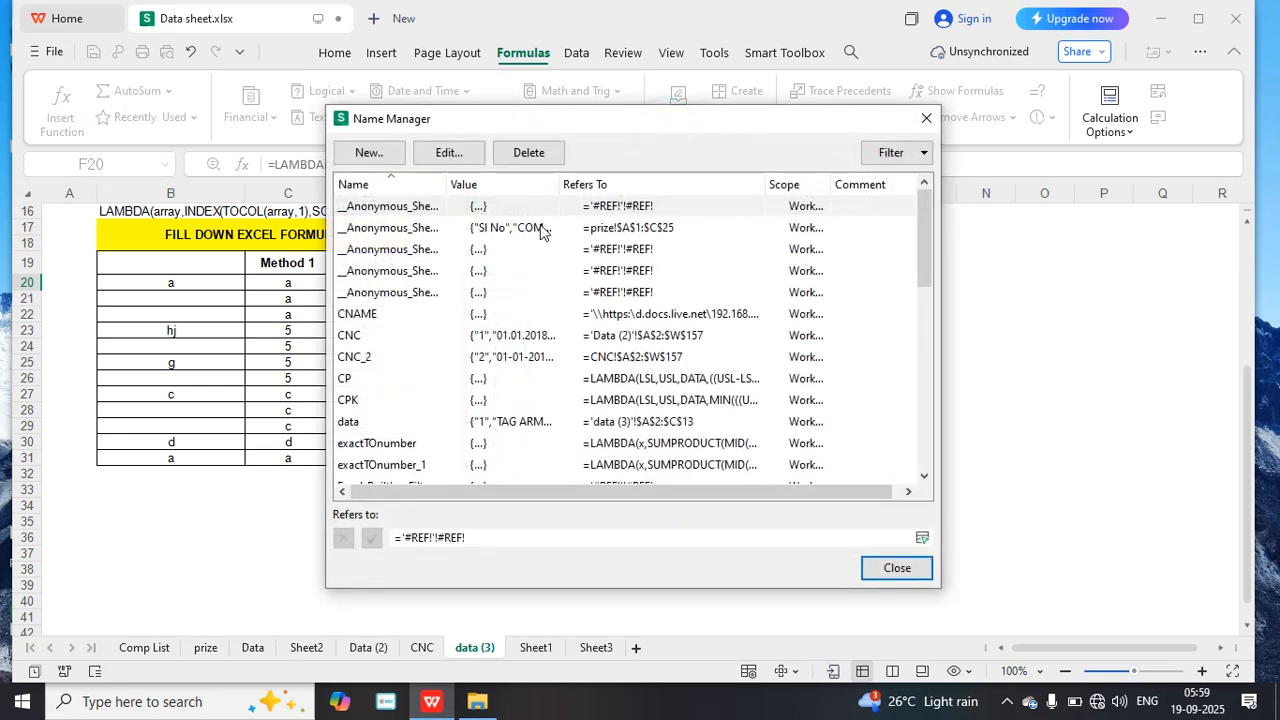
{"action": "left_click", "coordinate": [368, 150]}
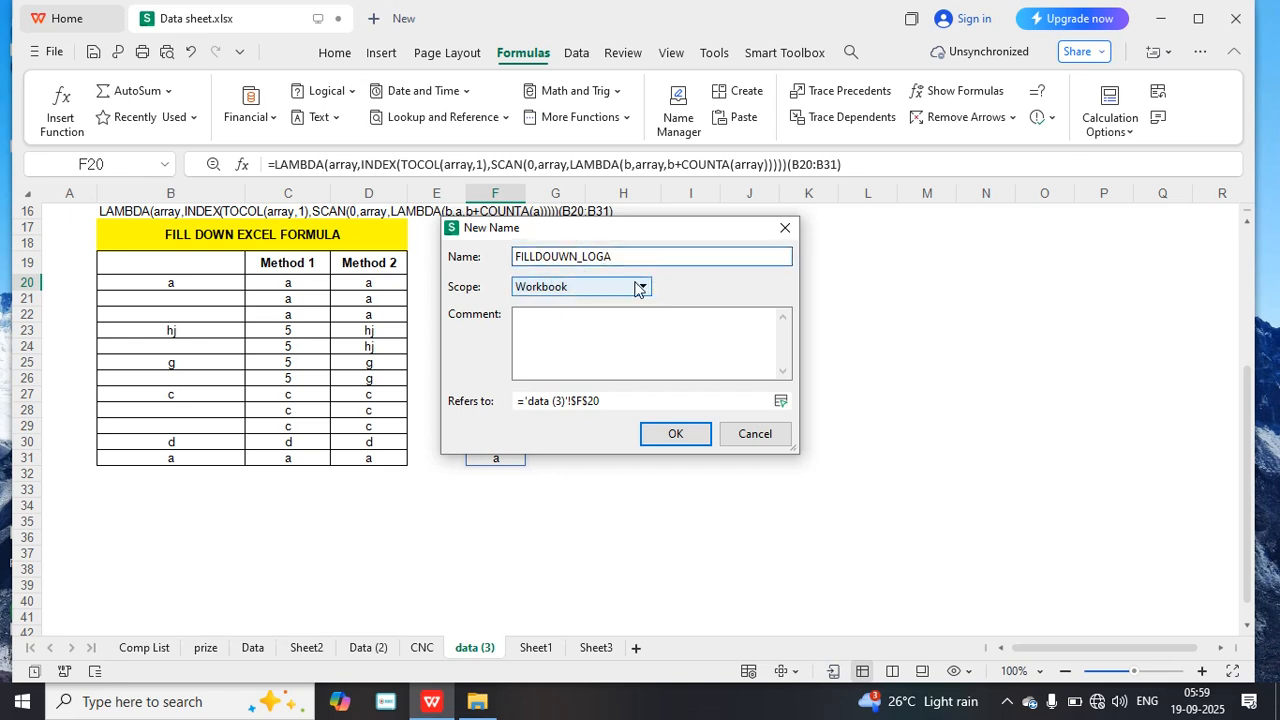
{"action": "left_click", "coordinate": [612, 401]}
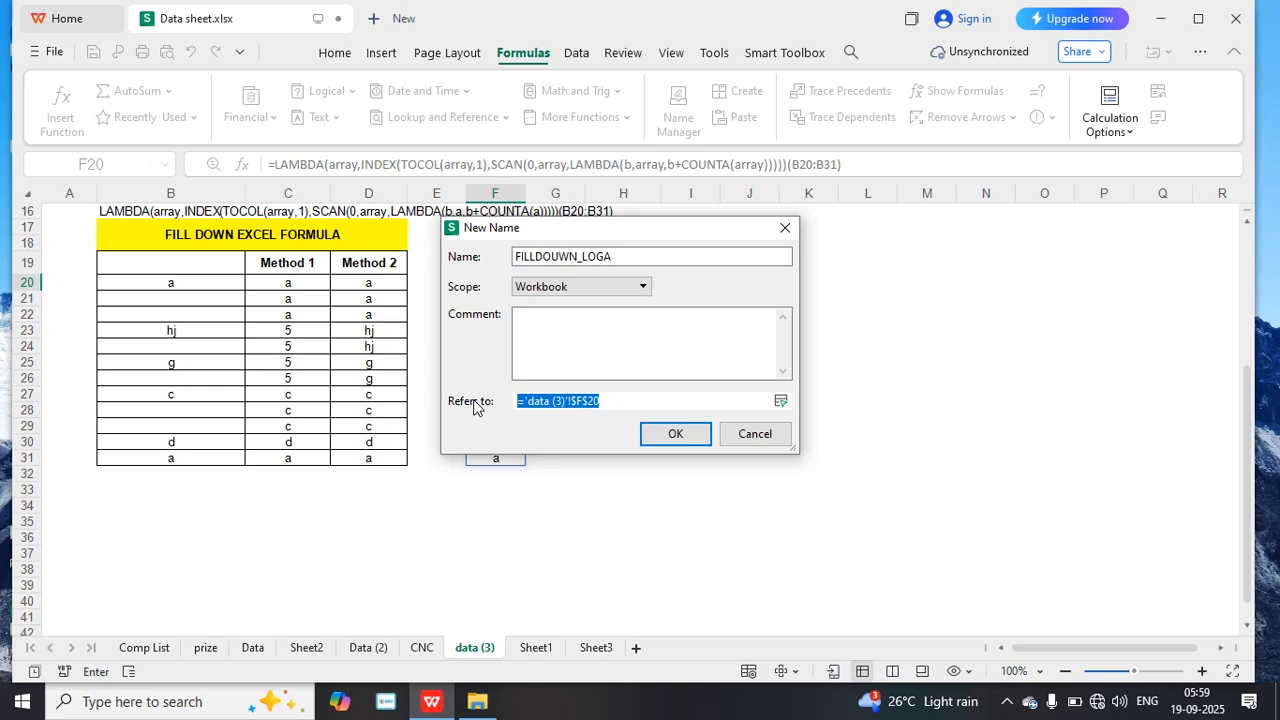
{"action": "key", "text": "ctrl+v"}
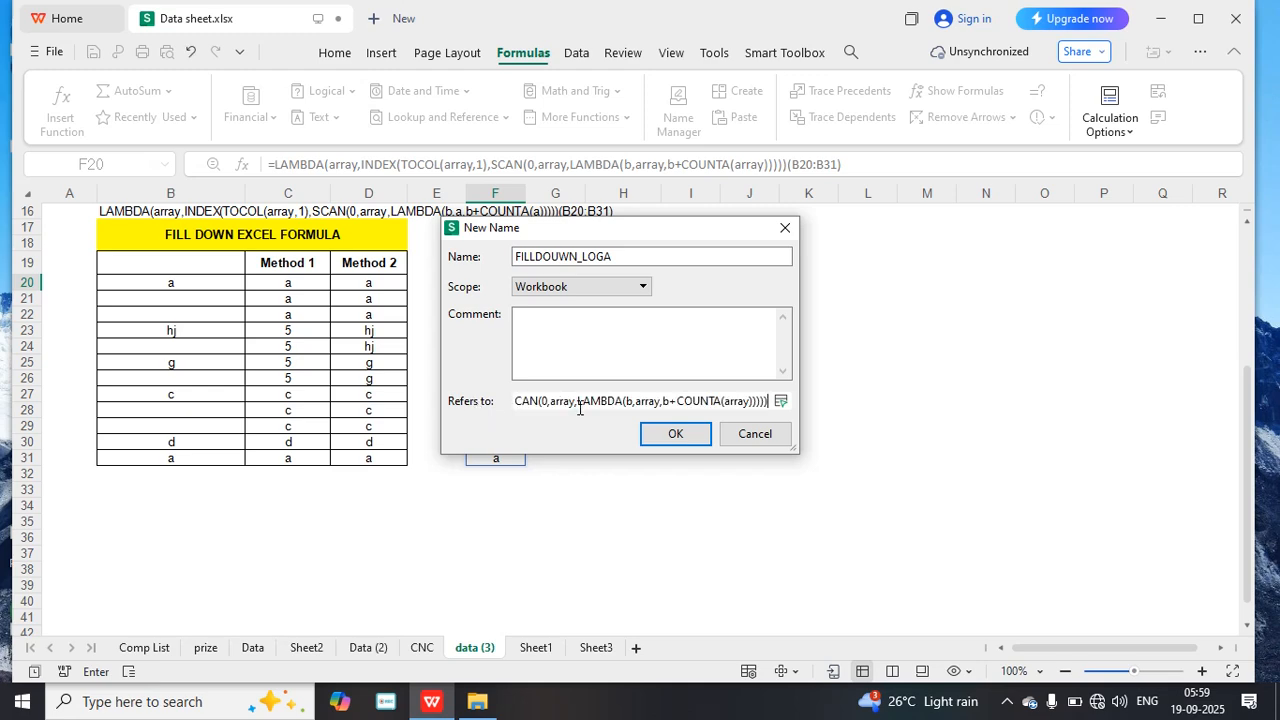
{"action": "left_click", "coordinate": [666, 434]}
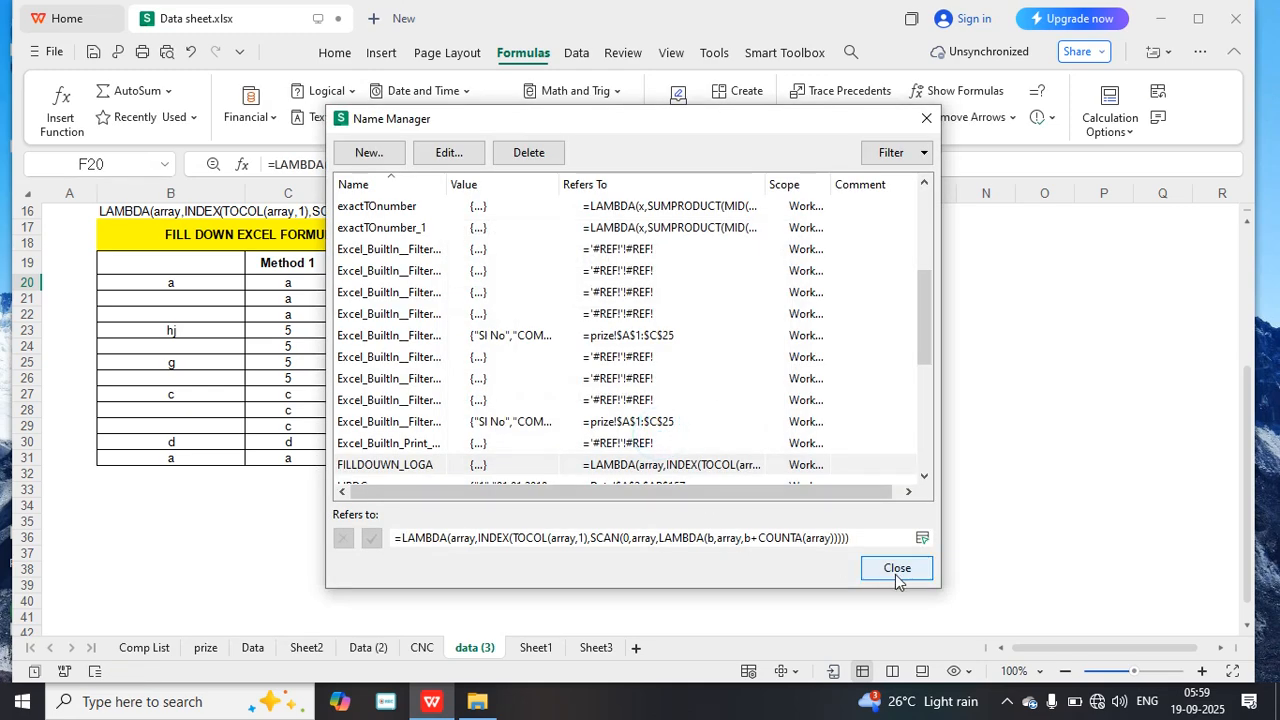
{"action": "left_click", "coordinate": [897, 569]}
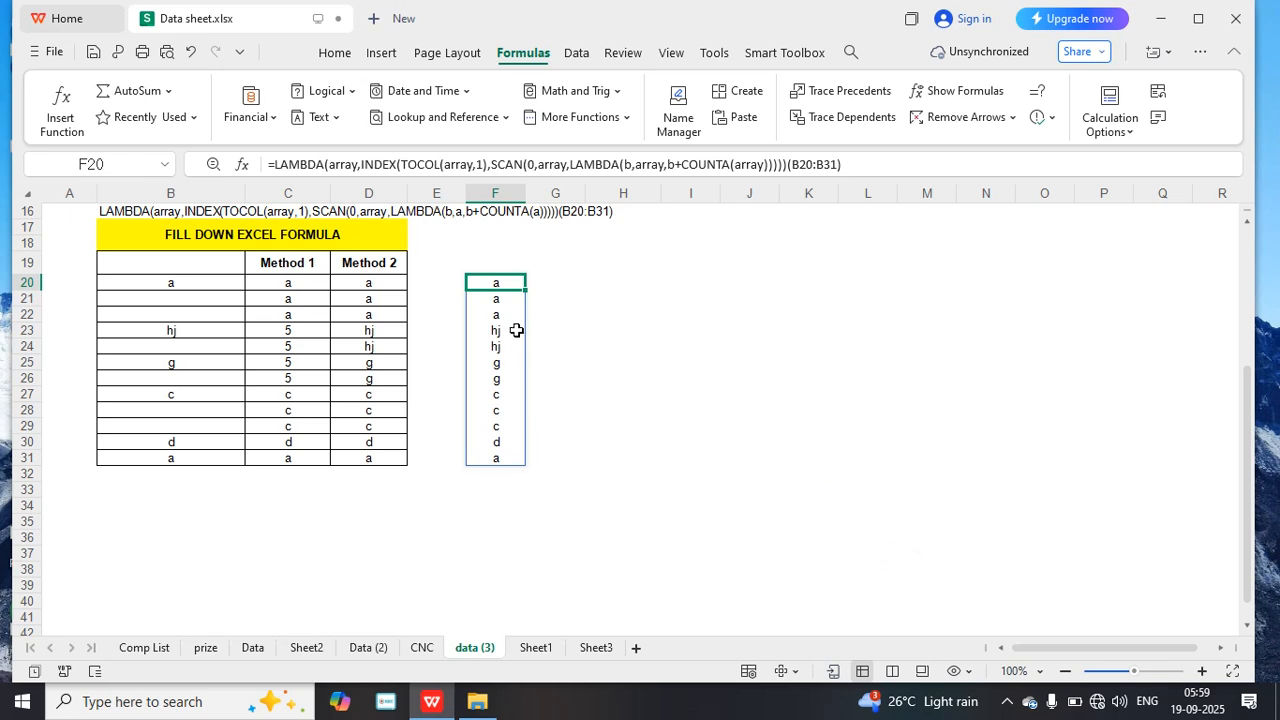
Replace the LAMBDA formula in F20 with the named function FILLDOUWN_LOGA applied to the range B20:B31.
{"action": "key", "text": "Delete"}
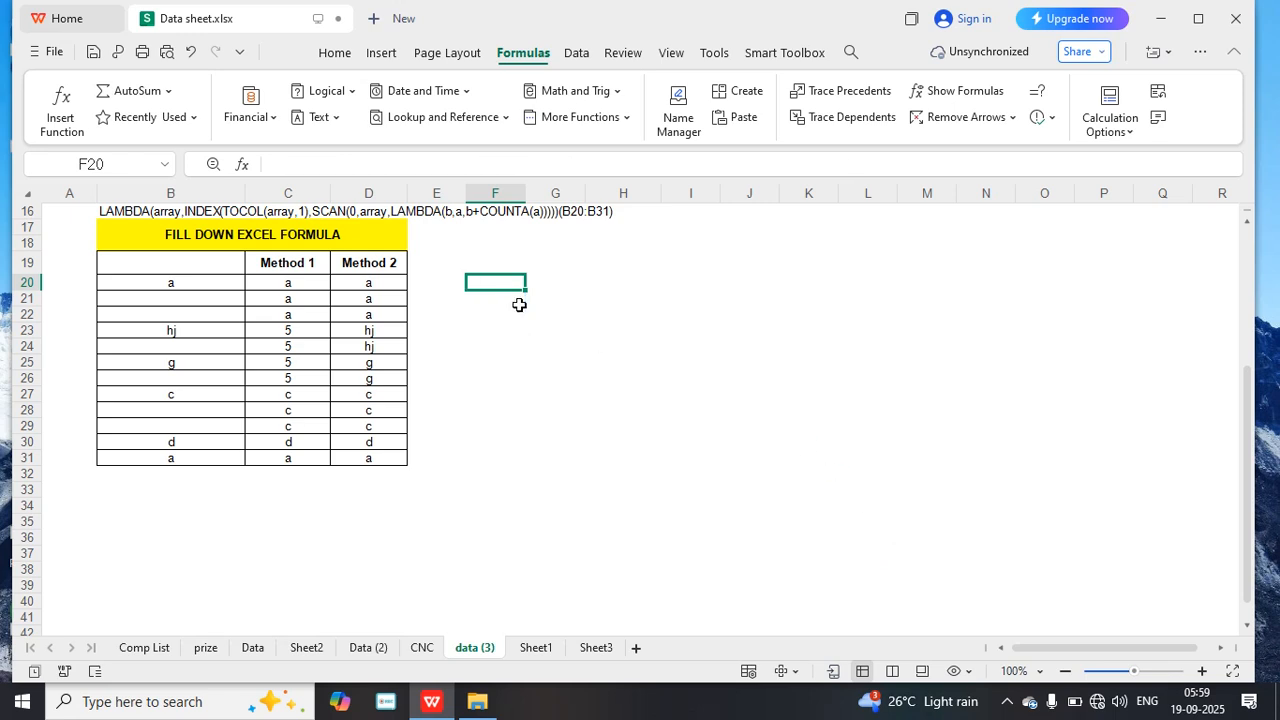
{"action": "type", "text": "=F"}
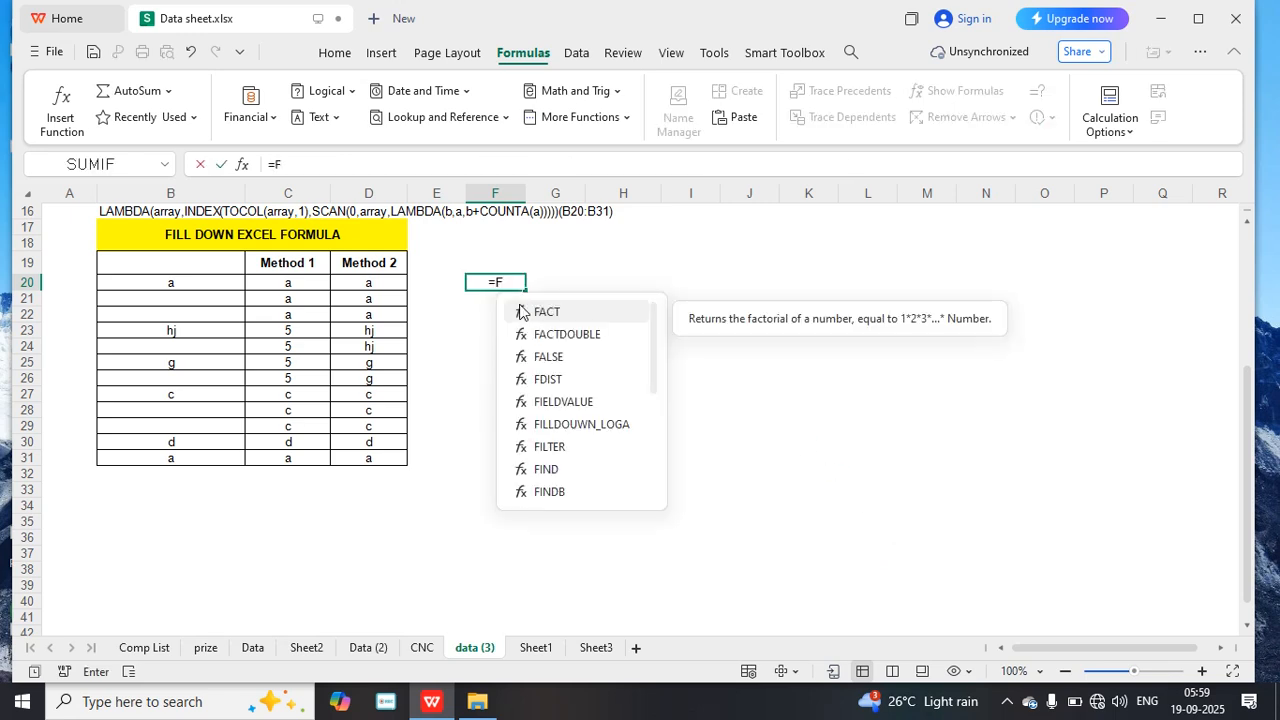
{"action": "type", "text": "ILL"}
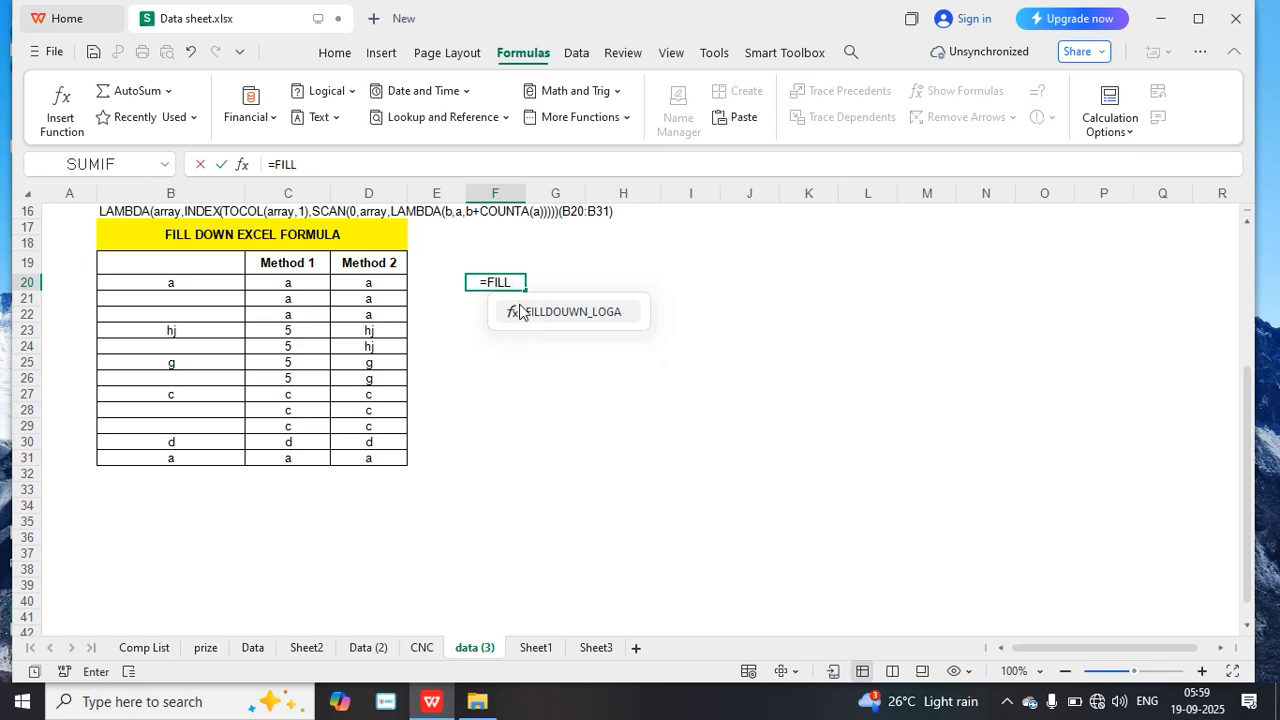
{"action": "double_click", "coordinate": [575, 318]}
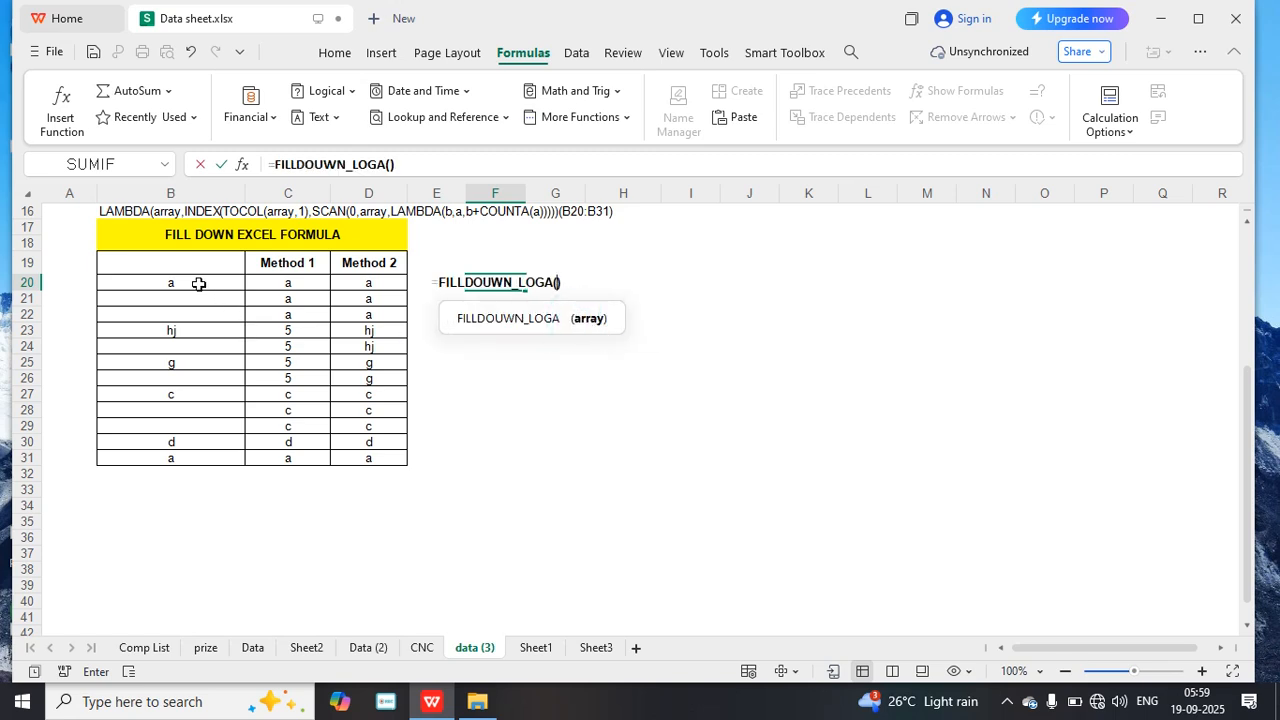
{"action": "left_click_drag", "start_coordinate": [197, 283], "coordinate": [201, 449]}
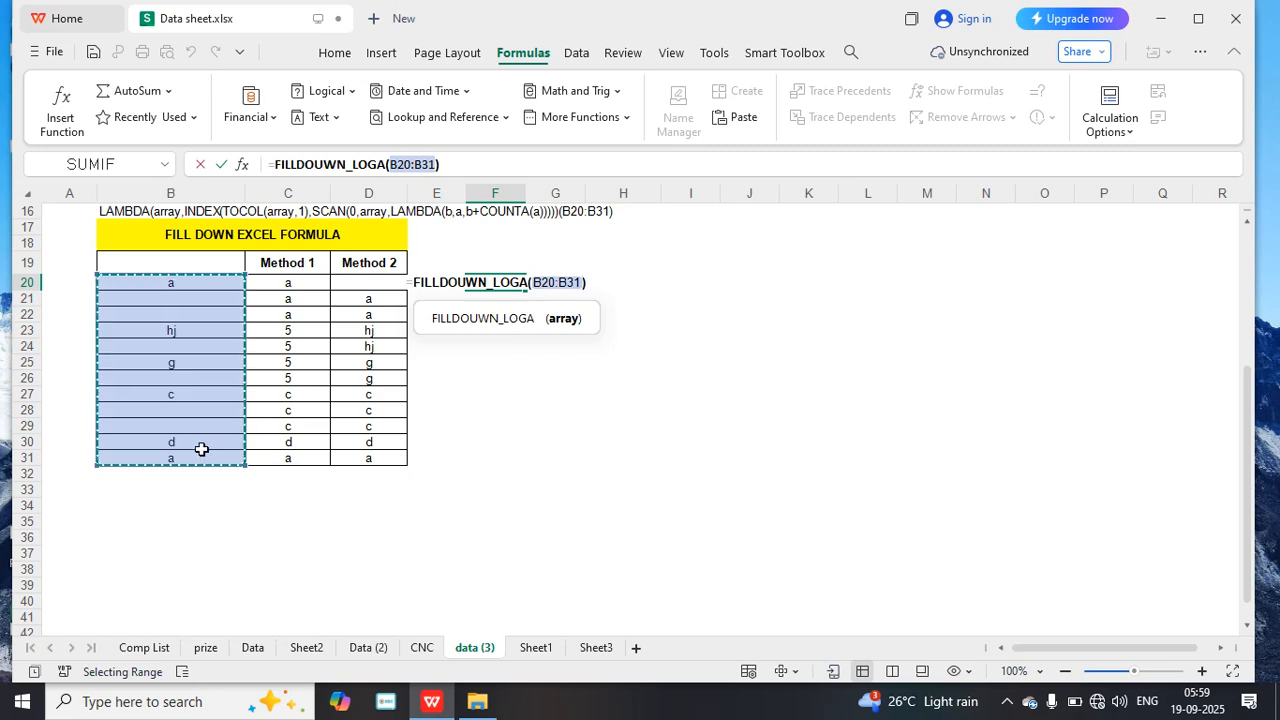
{"action": "key", "text": "Return"}
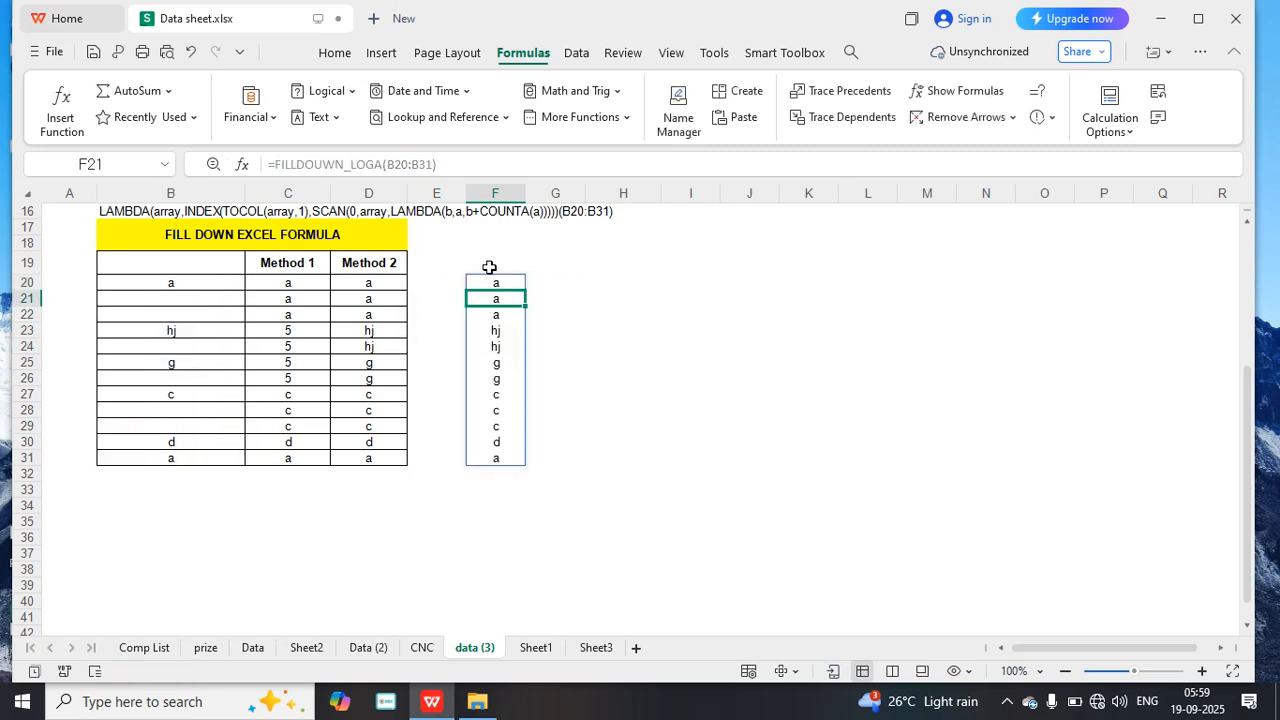